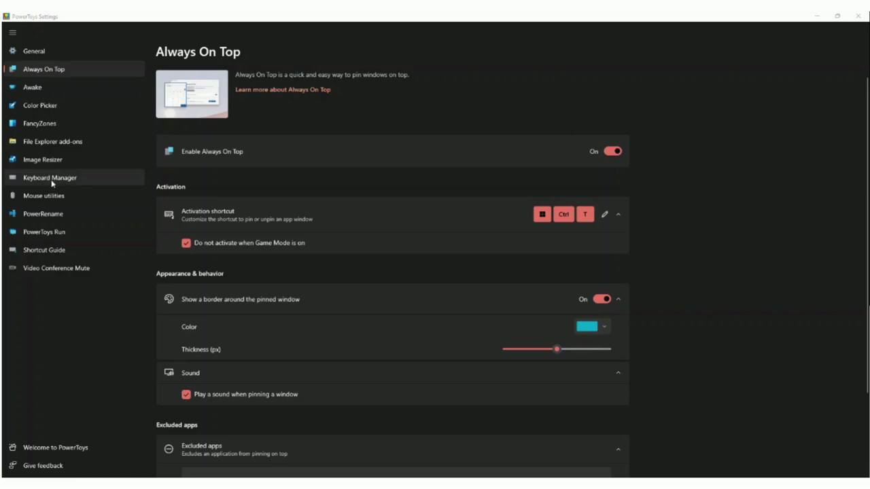
Demonstrate the mouse click highlighter and the Find My Mouse pointer spotlight over the Always On Top page
click(325, 114)
click(417, 113)
click(521, 114)
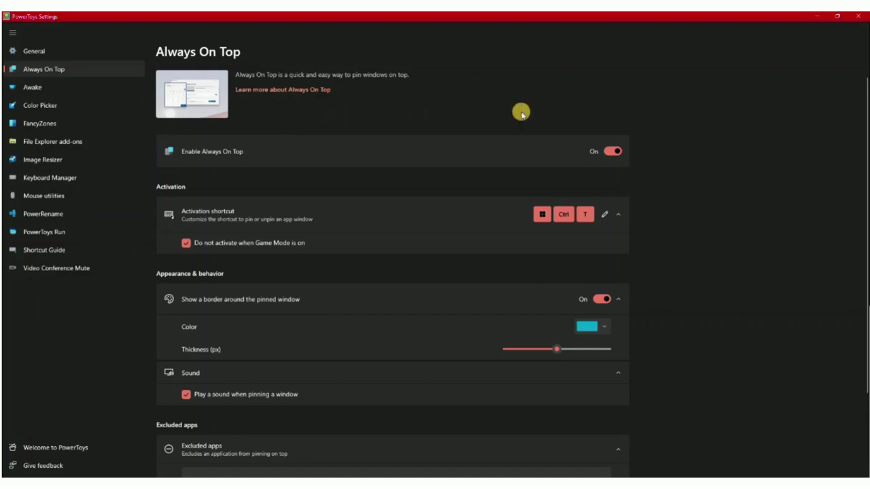
right_click(505, 119)
key(ctrl)
key(ctrl)
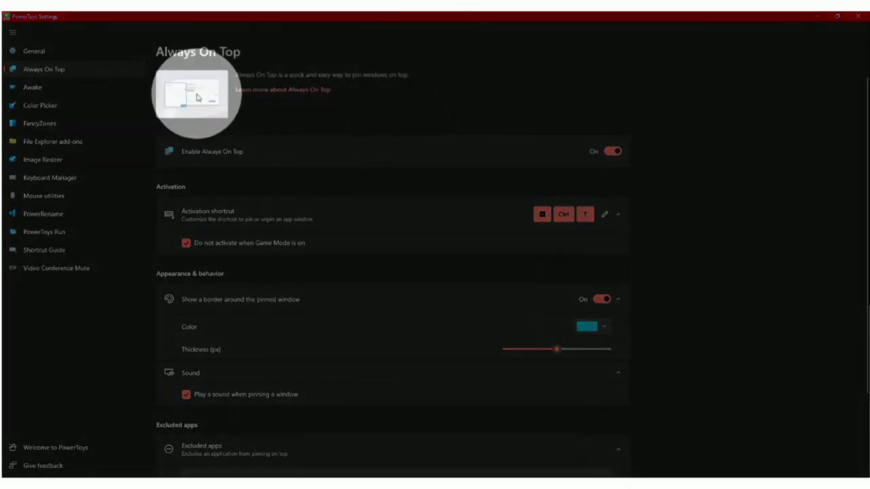
click(556, 201)
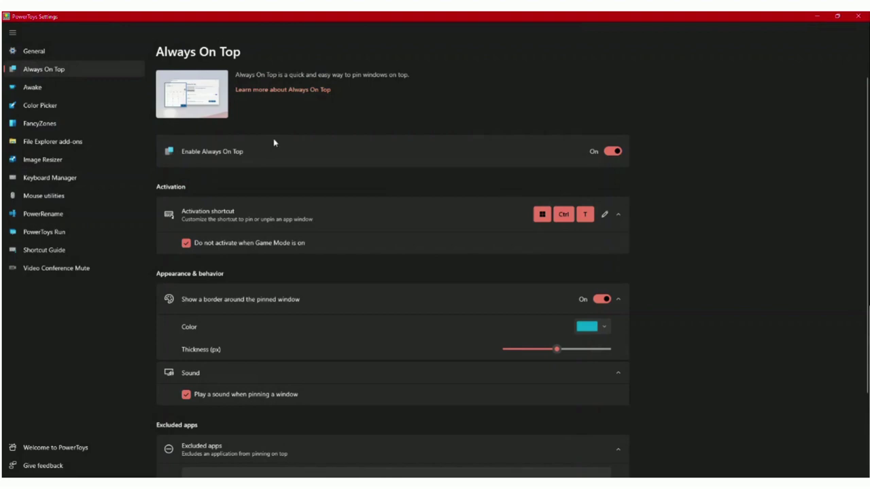
Pin the All Projects browser window always on top, focus the PowerToys Settings window behind it, and view the project list's beginning
mouse_move(416, 484)
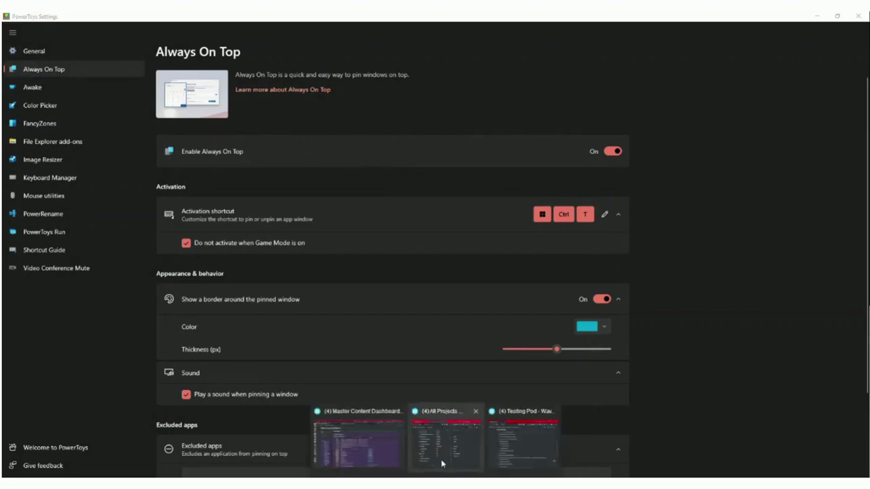
click(427, 438)
click(674, 52)
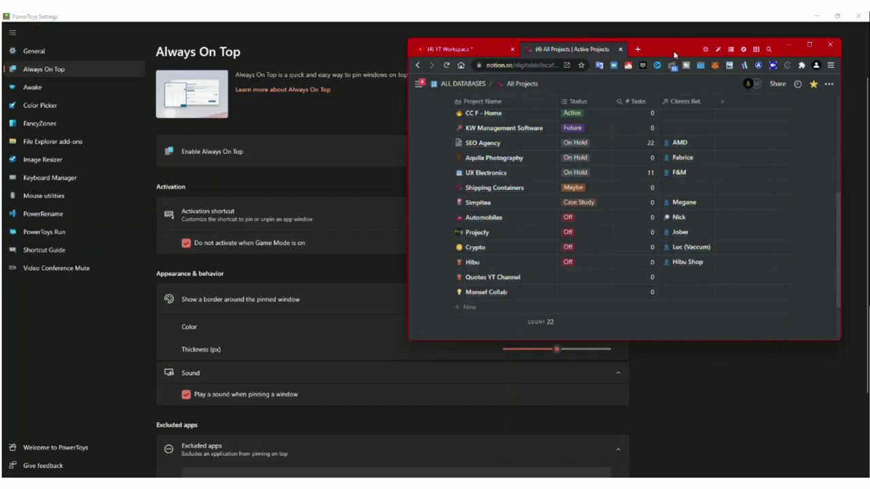
key(super+ctrl+t)
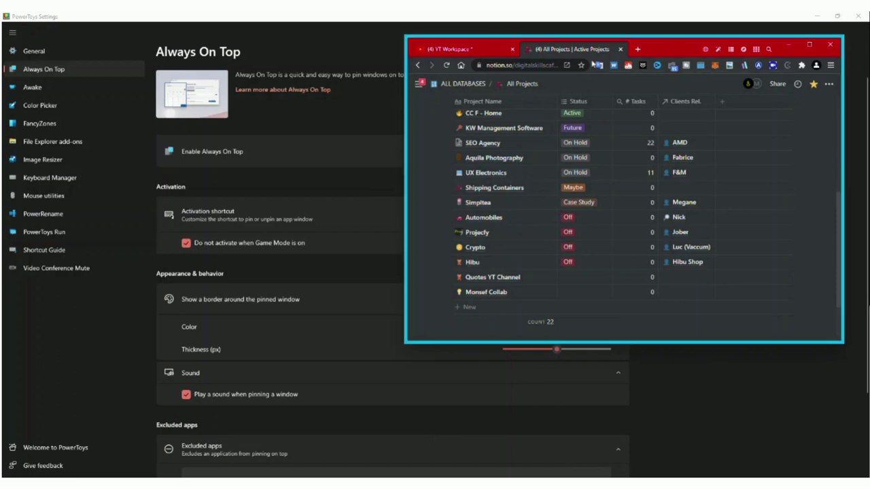
click(355, 51)
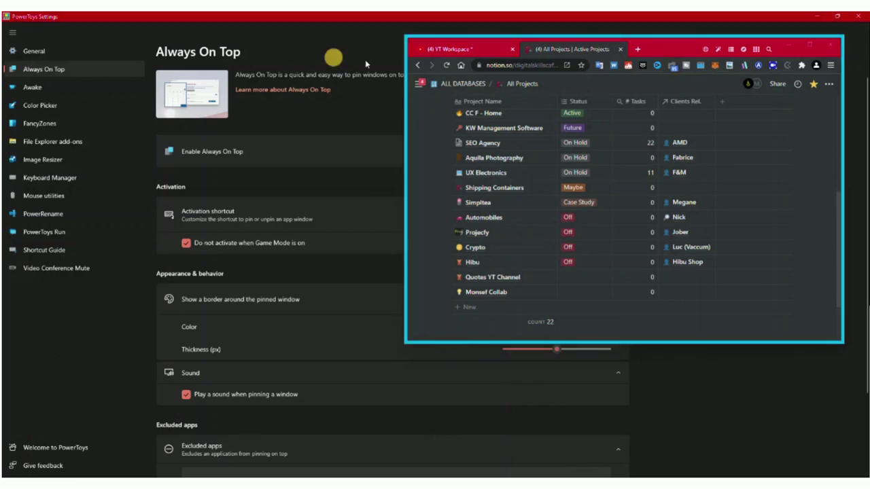
scroll(478, 140, up, 5)
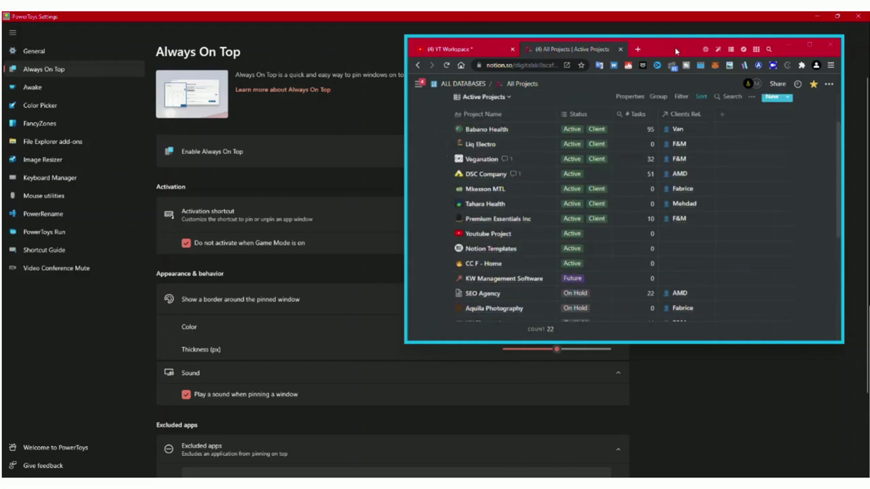
Open a new tab in the pinned browser window and detach it into a separate window
click(638, 48)
click(601, 47)
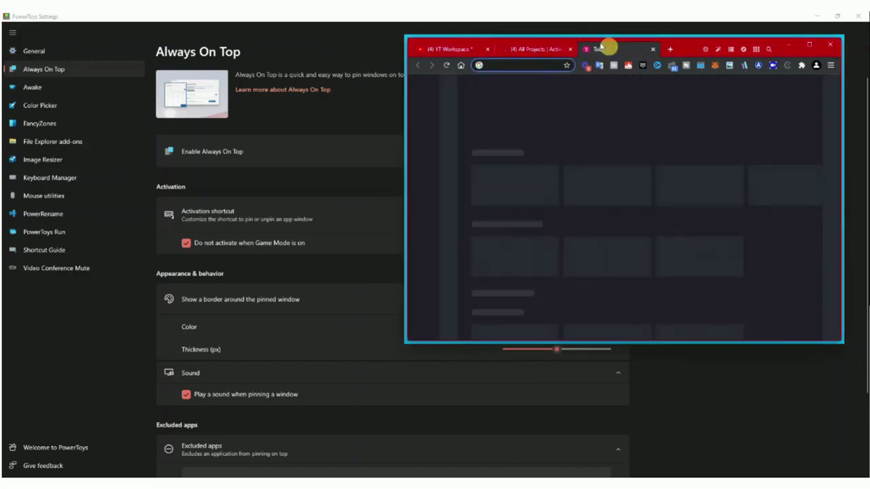
drag(602, 47, 226, 68)
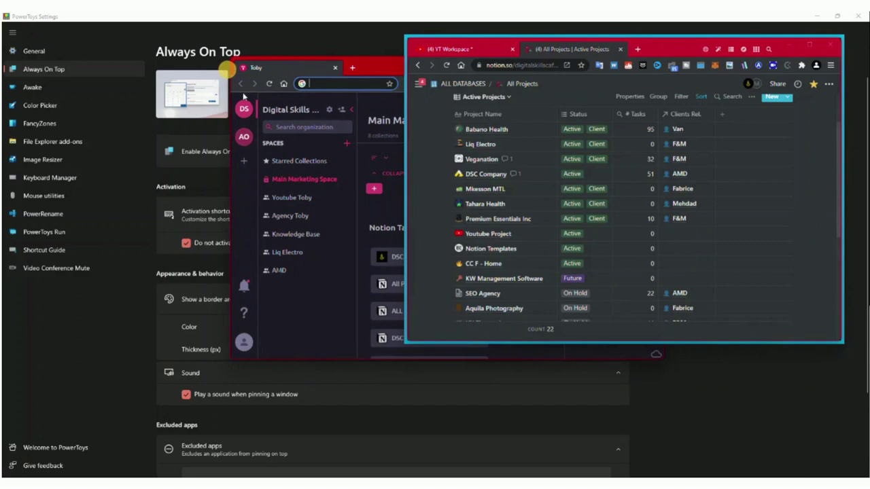
Minimize the All Projects window and pin the Toby window always on top
click(787, 44)
click(372, 68)
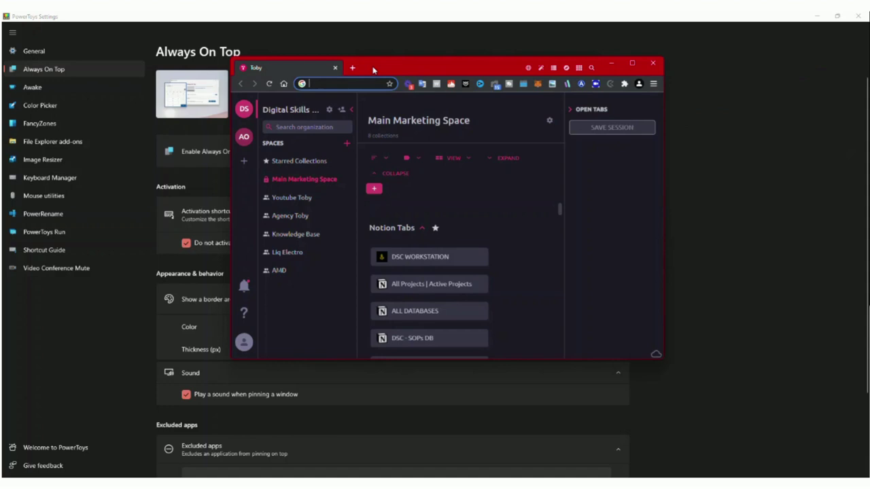
key(ctrl+super+t)
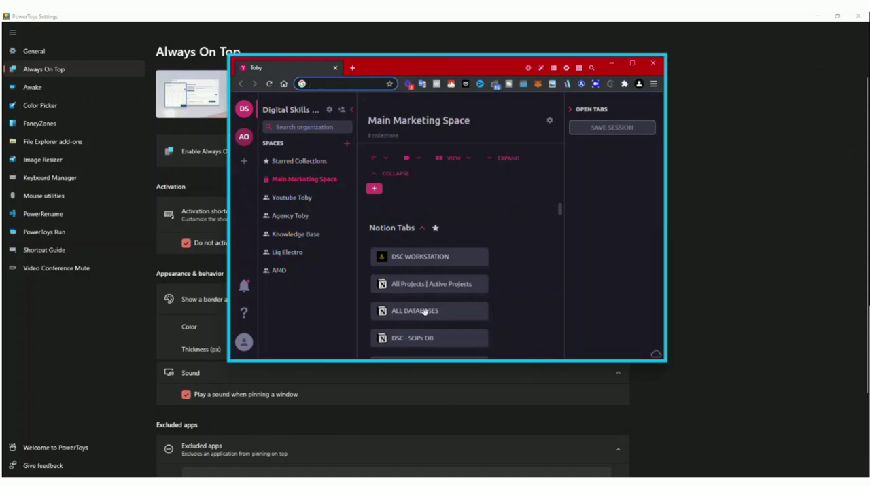
Restore the All Projects window as a second pinned window and alternate focus between it and the Toby window
mouse_move(435, 484)
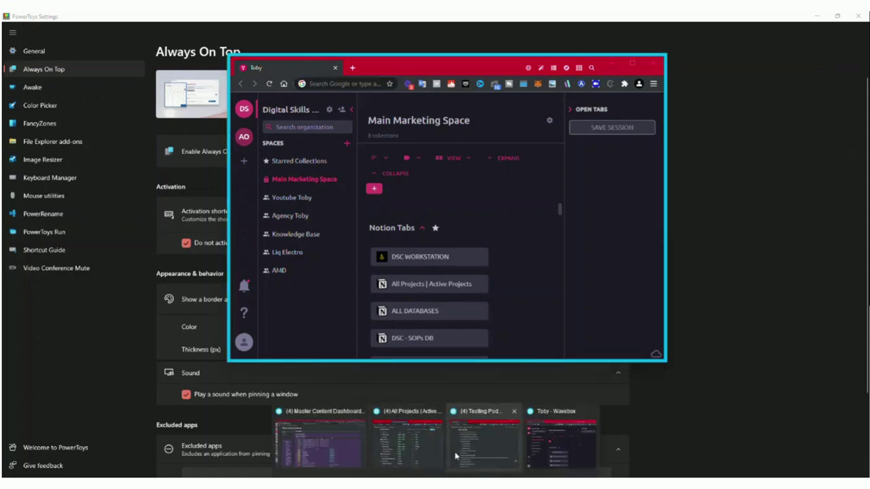
mouse_move(529, 449)
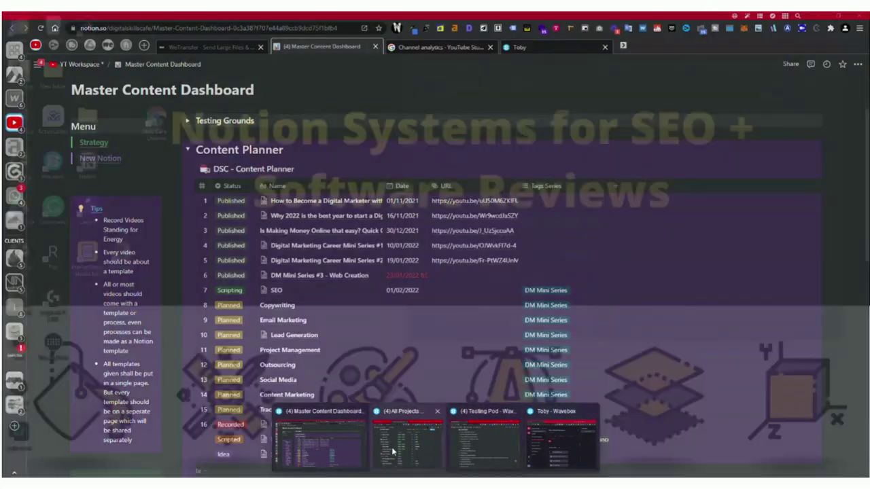
click(393, 447)
key(ctrl+super+t)
click(385, 67)
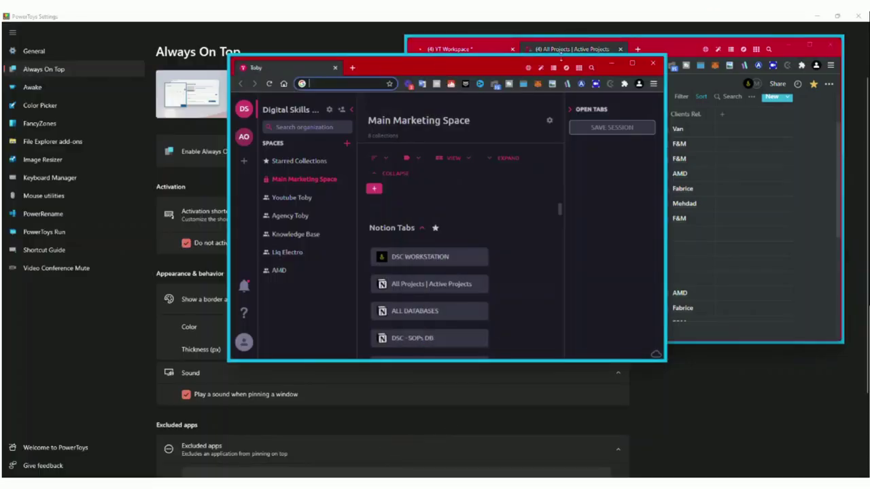
click(677, 48)
click(397, 67)
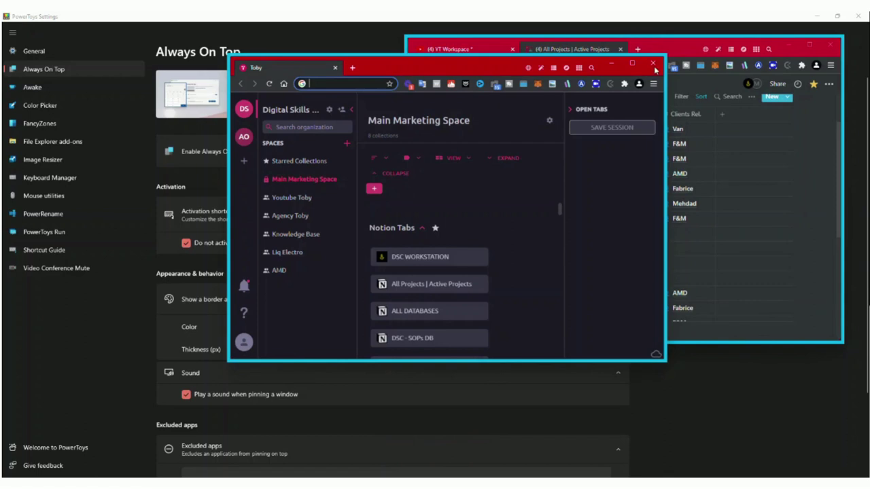
click(656, 55)
click(395, 37)
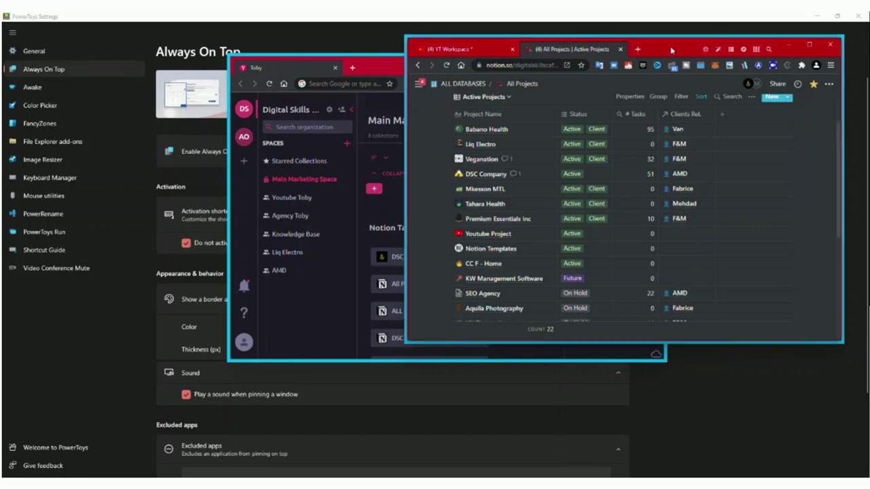
Unpin both the All Projects and Toby windows and return to the PowerToys Settings window
click(675, 50)
key(super+ctrl+t)
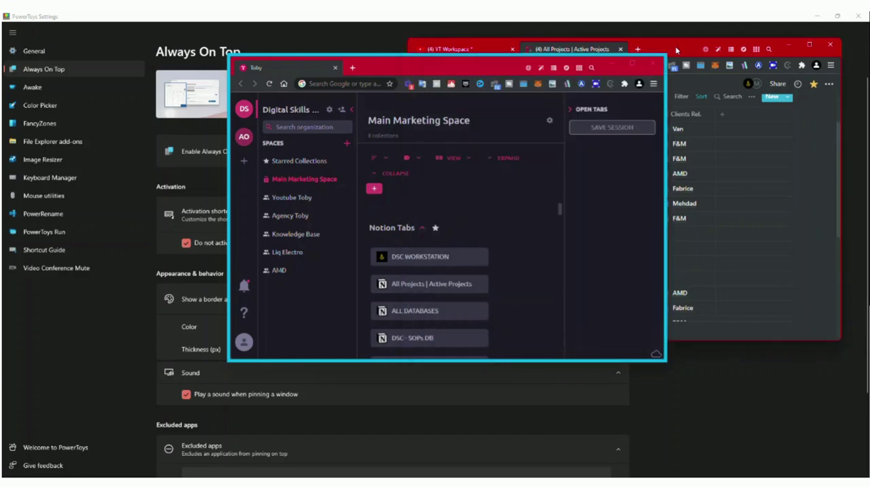
click(437, 68)
key(super+ctrl+t)
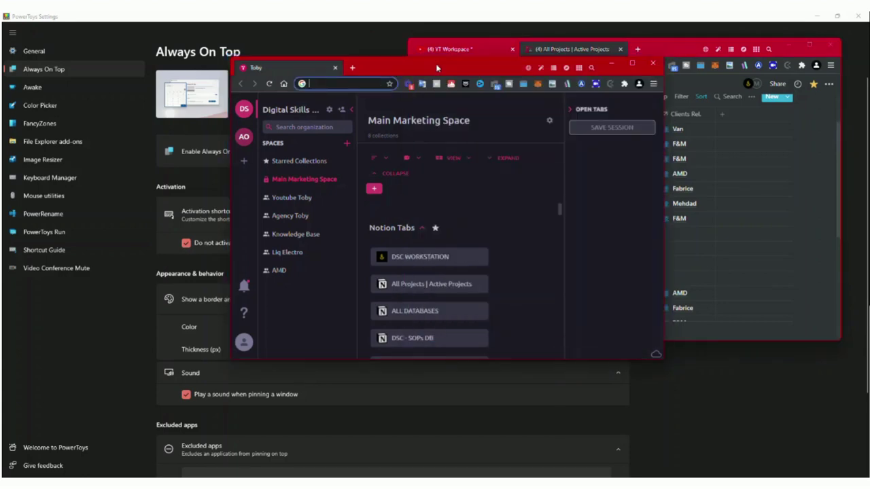
click(332, 49)
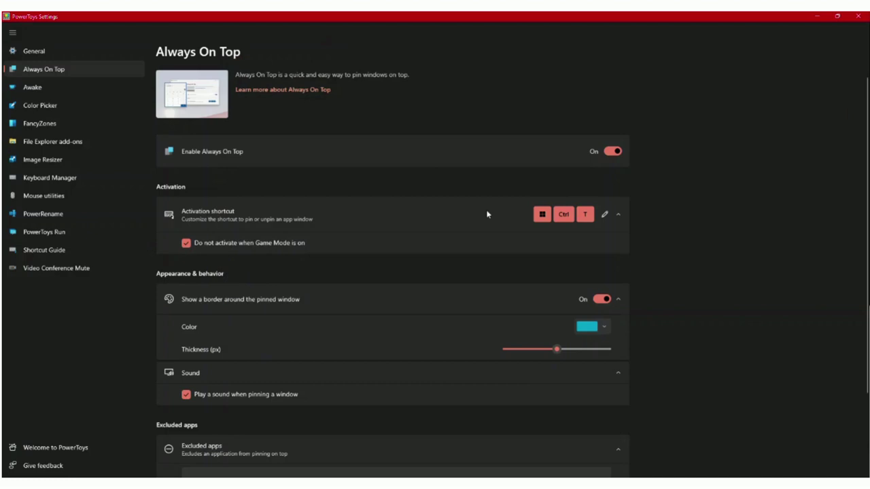
Review the Always On Top settings for the activation shortcut, border, sound and excluded apps
scroll(599, 257, down, 2)
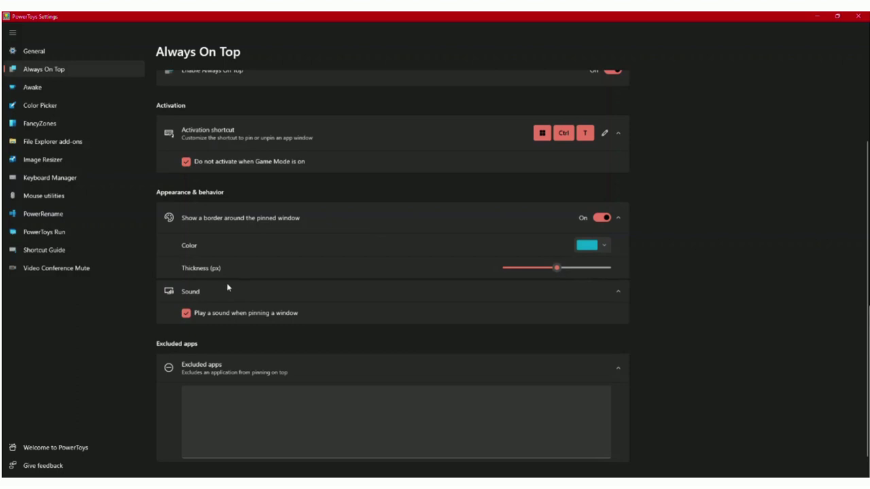
scroll(239, 259, up, 2)
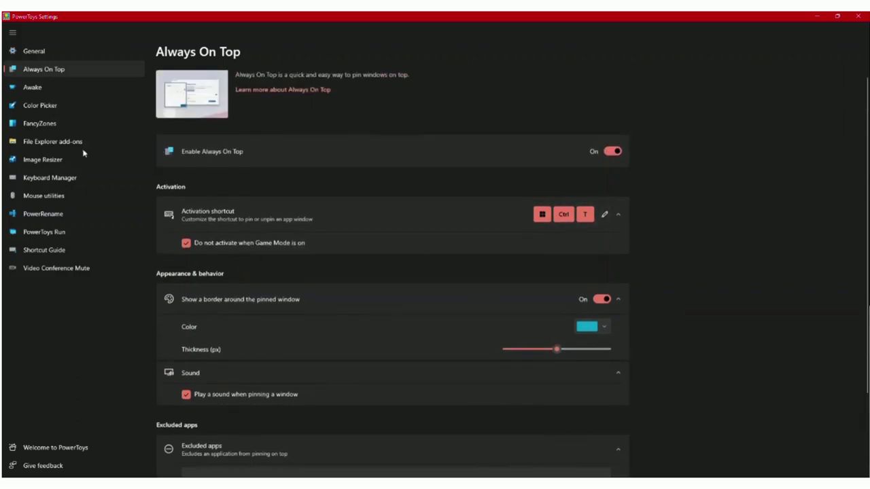
click(38, 86)
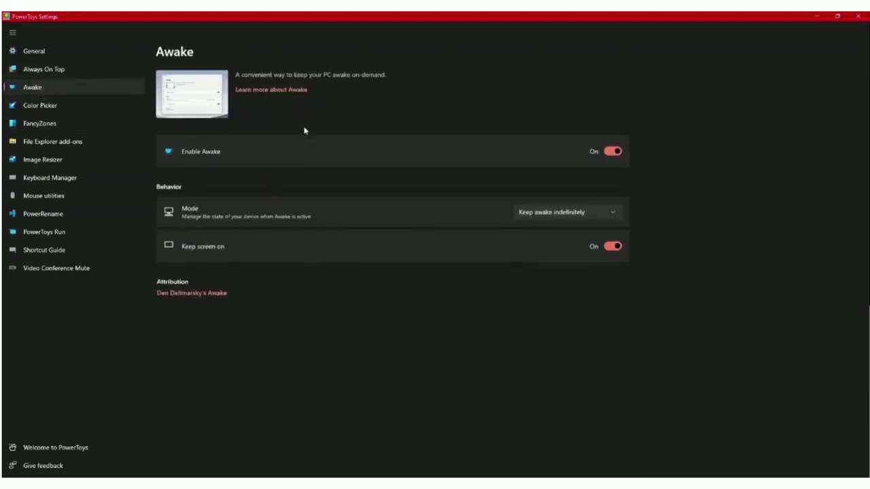
click(38, 71)
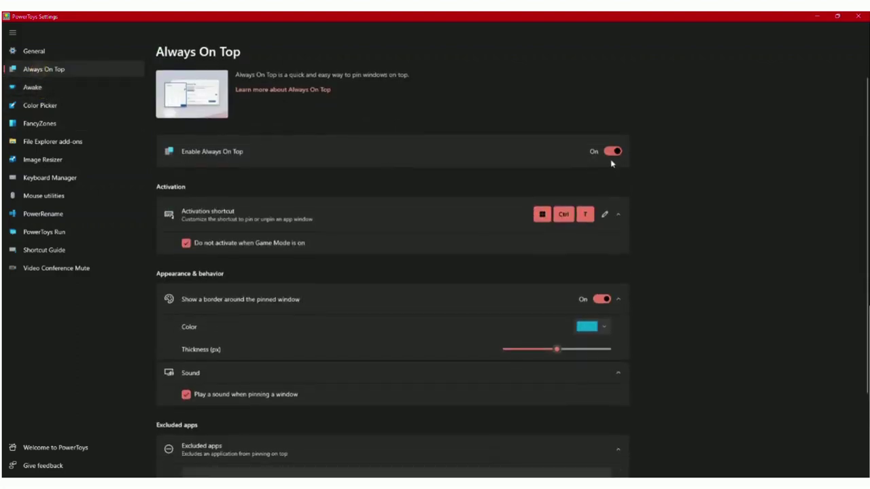
Open the Awake settings and examine the available modes without changing the selection
click(38, 86)
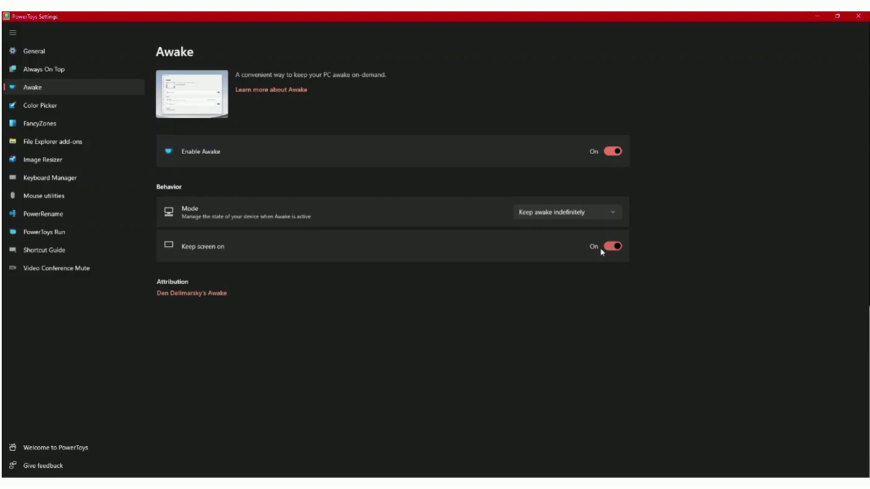
click(579, 215)
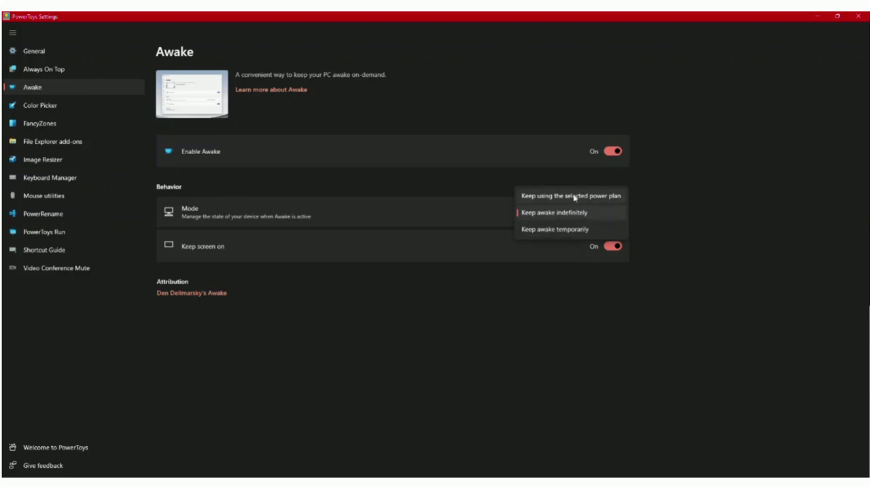
click(387, 187)
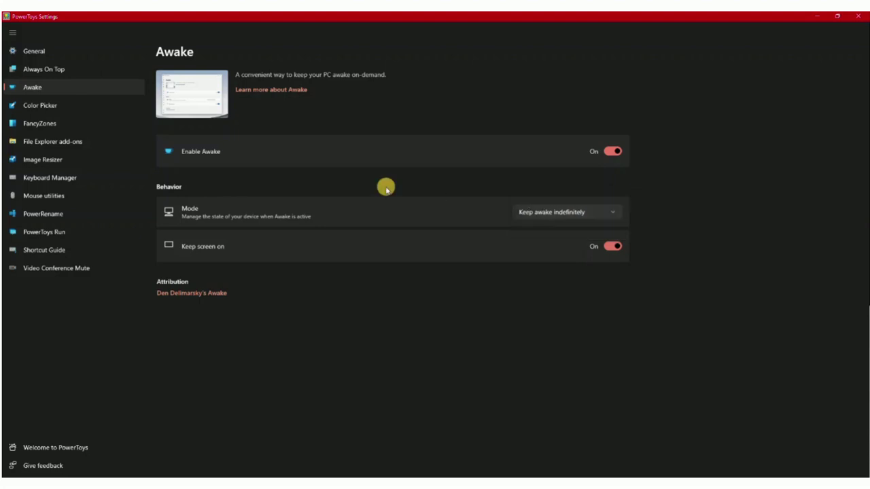
Open the Color Picker settings, sample the red of the activation shortcut keys with the picker, and close the color editor
click(40, 107)
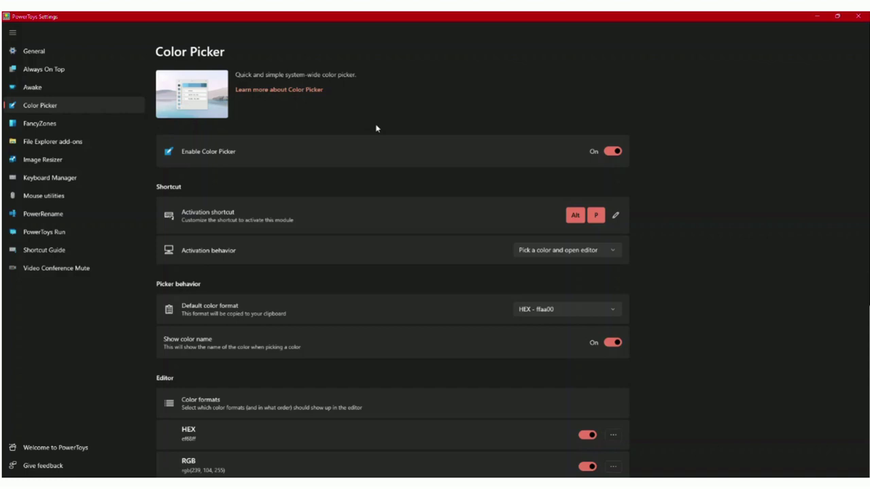
key(alt+p)
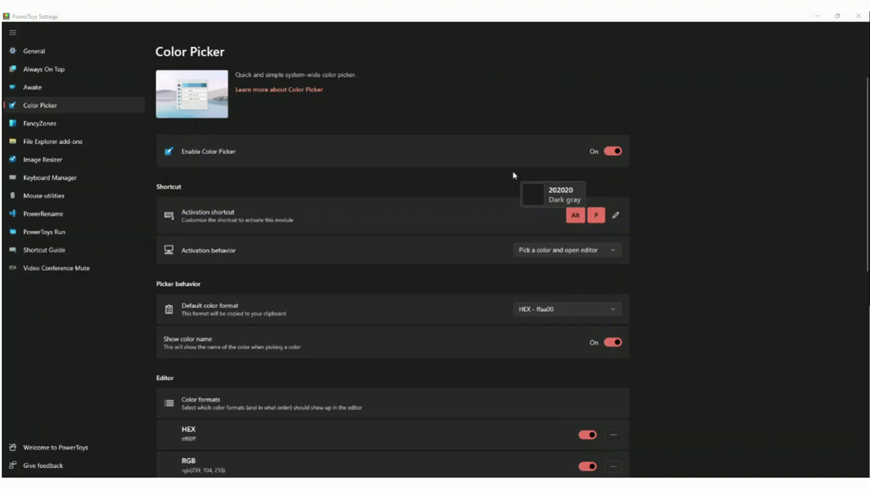
click(584, 216)
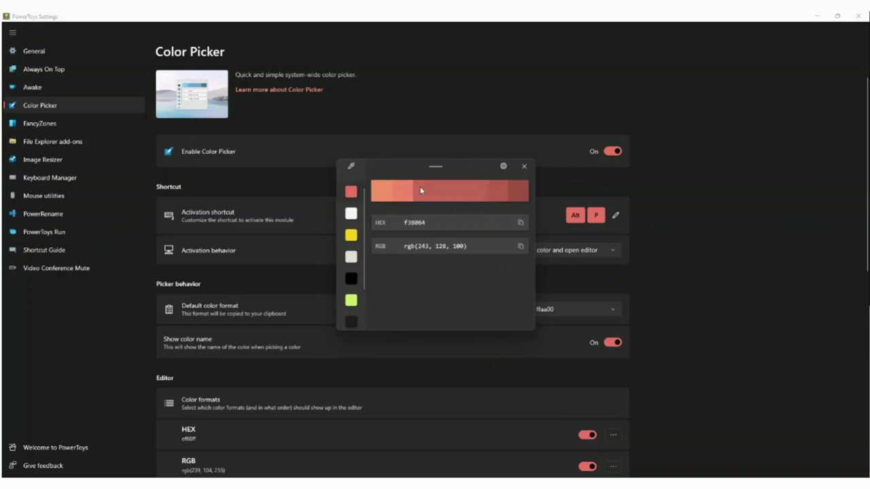
click(524, 166)
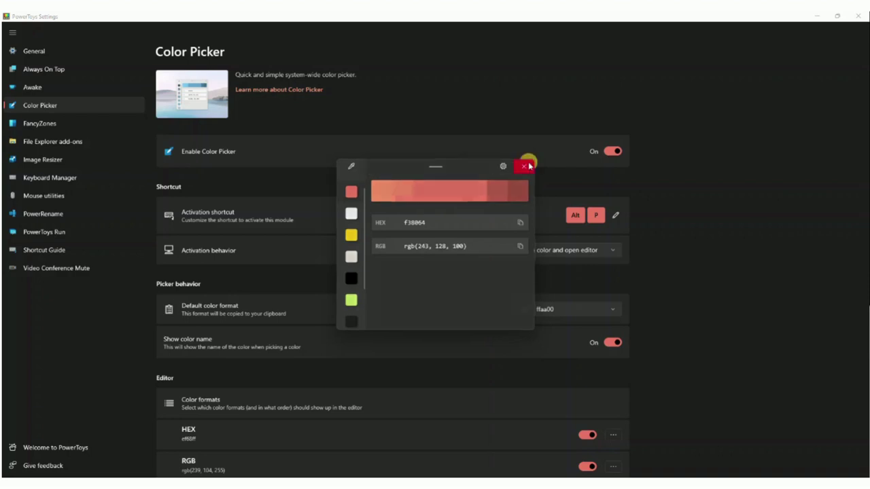
Review the color formats that can be shown in the Color Picker editor
scroll(546, 227, down, 3)
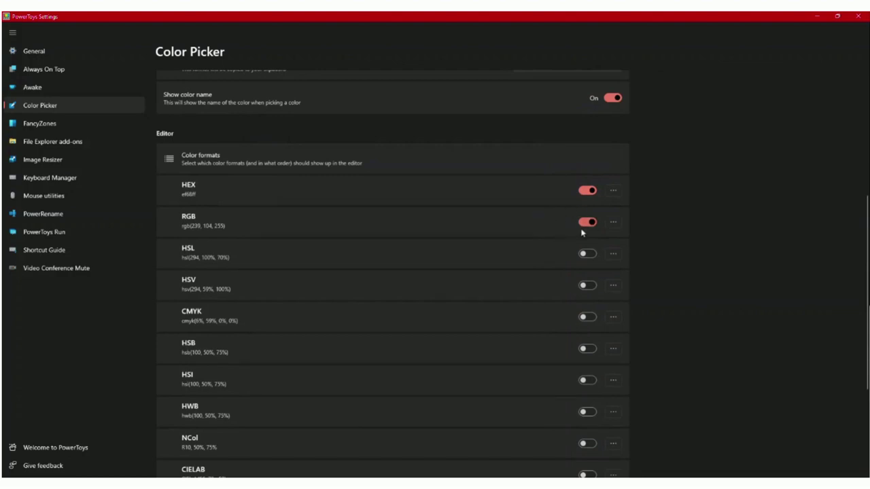
scroll(583, 285, down, 3)
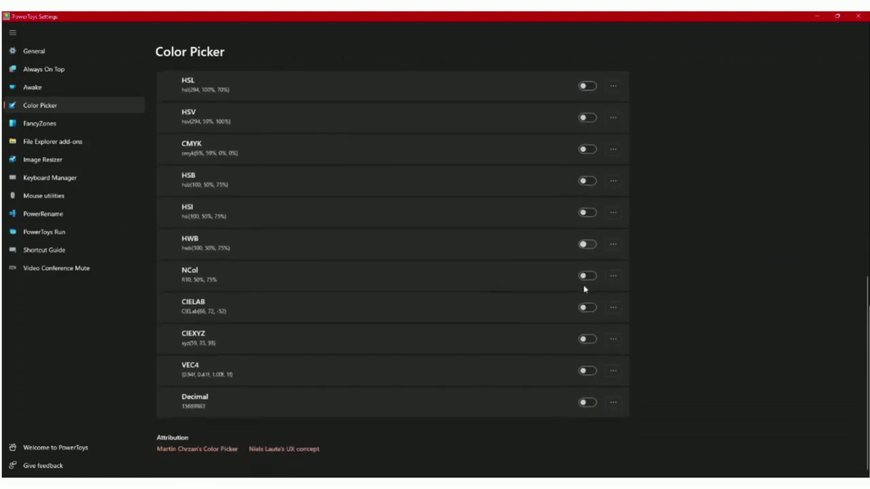
scroll(573, 313, up, 3)
scroll(575, 310, up, 3)
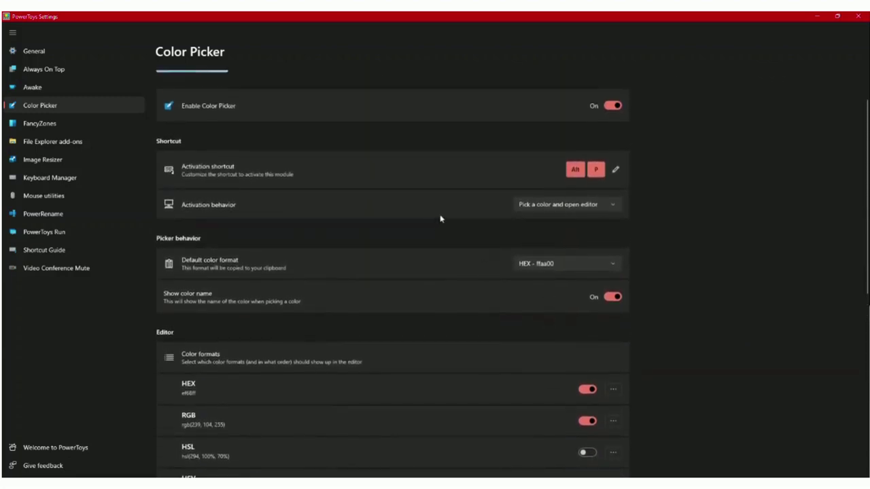
scroll(458, 225, up, 1)
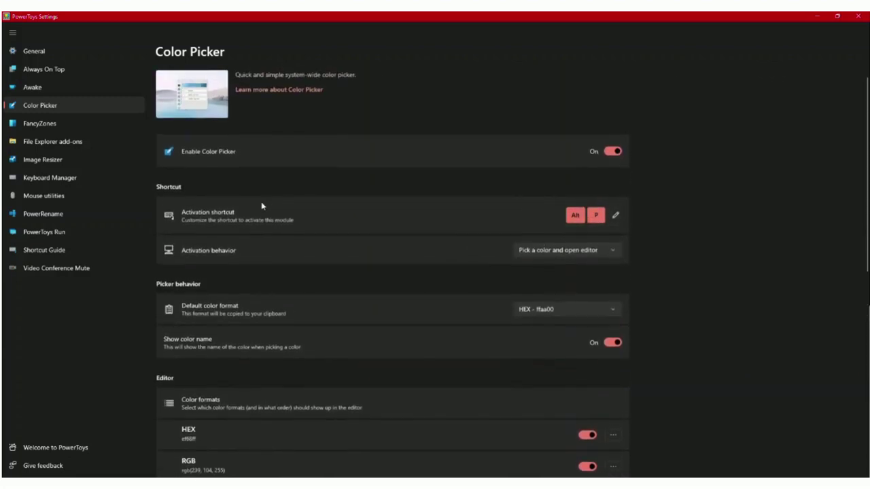
Open the FancyZones layout editor from its settings and create a grid layout named Custom layout 1
click(42, 124)
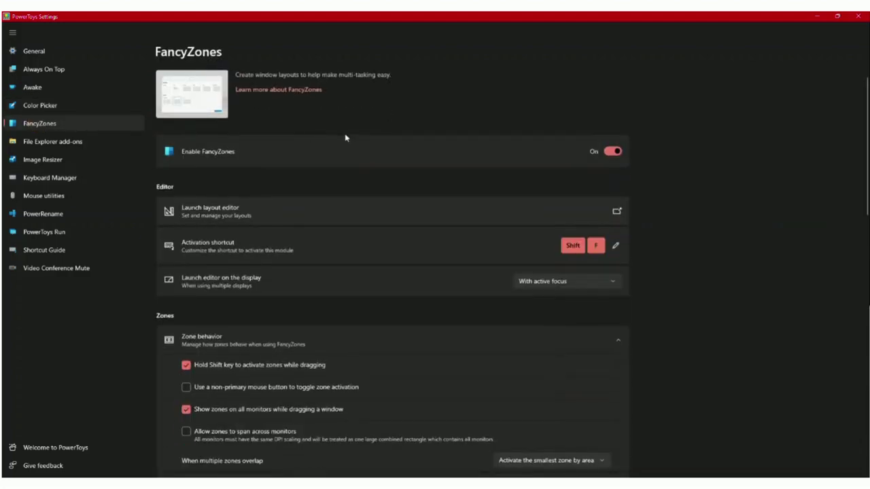
click(527, 216)
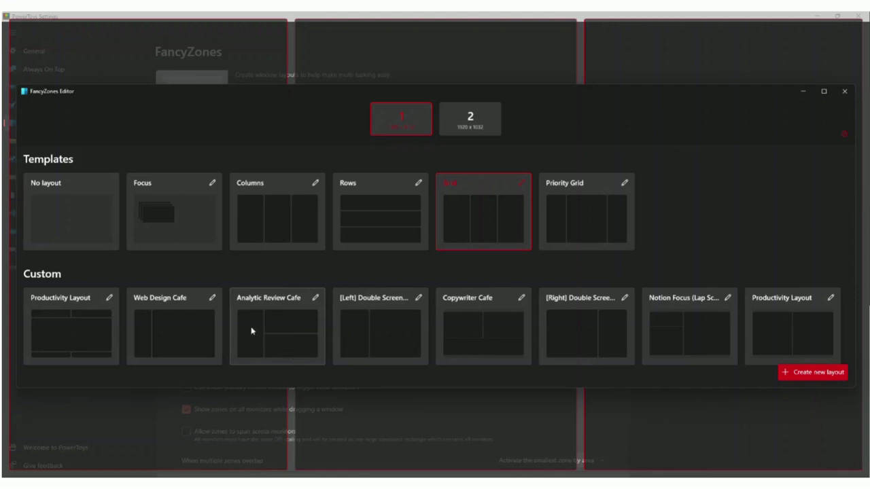
click(785, 373)
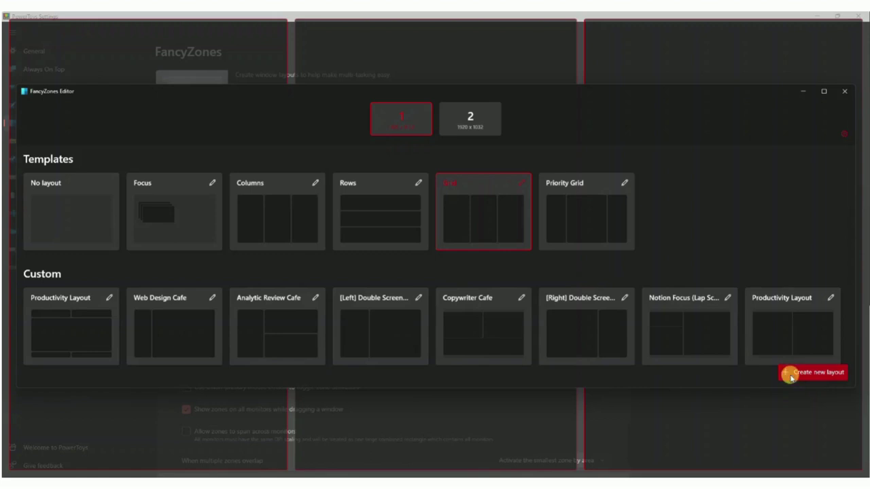
click(396, 330)
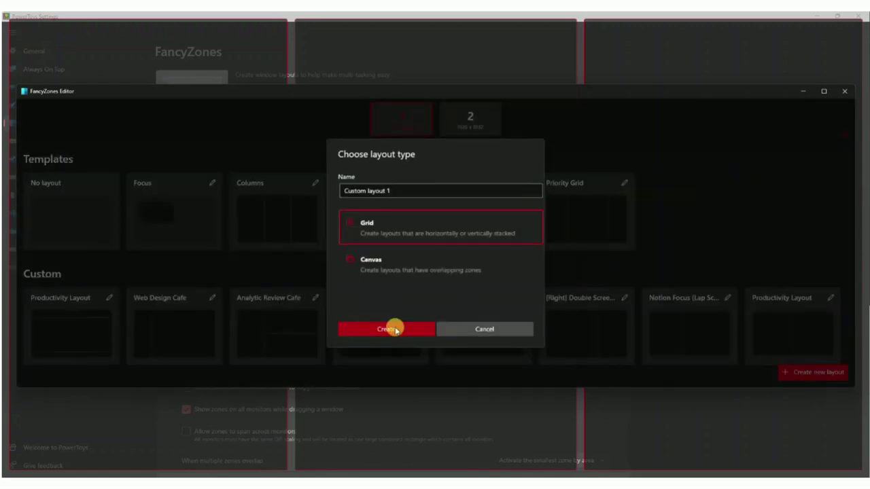
Split all three columns horizontally, then subdivide the upper zone of the first column with vertical and horizontal splits
click(441, 360)
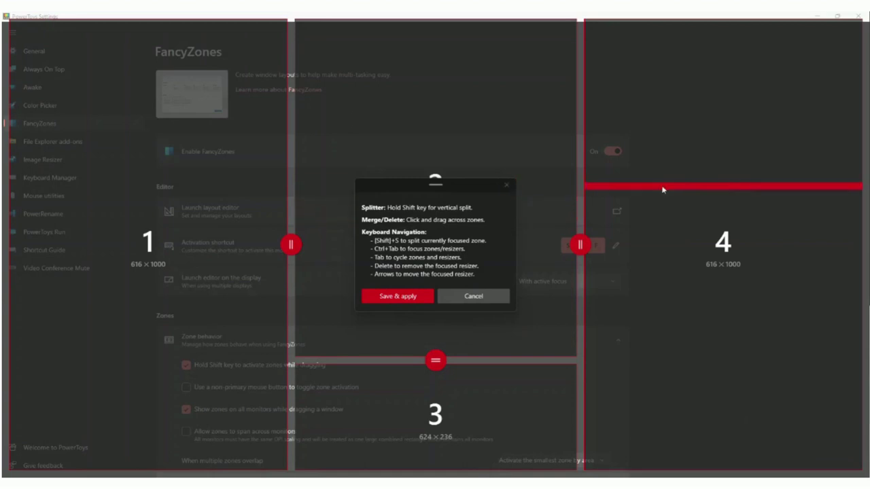
click(745, 168)
drag(737, 174, 757, 339)
click(245, 240)
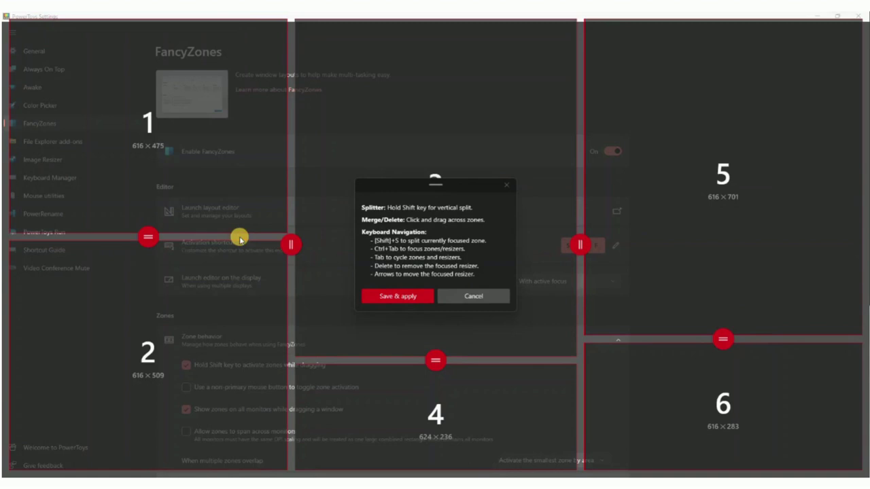
shift+click(227, 153)
click(157, 123)
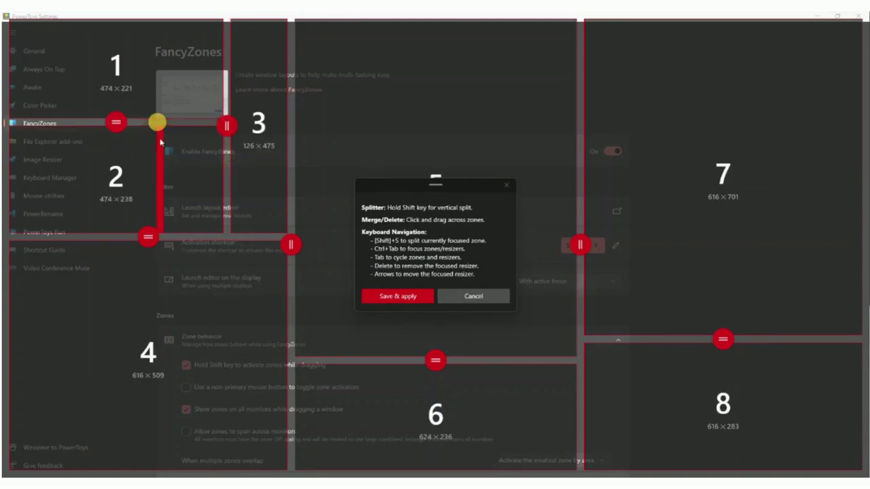
shift+click(144, 172)
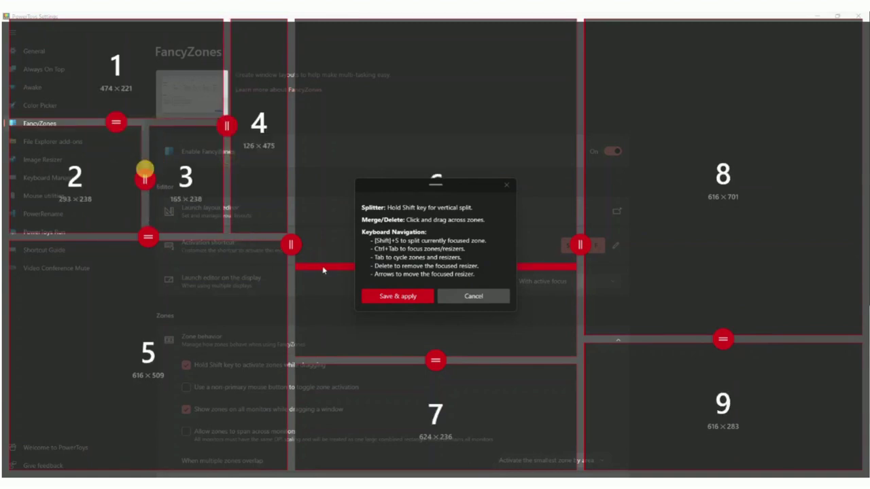
Discard the new zone layout and close the FancyZones editor
click(503, 297)
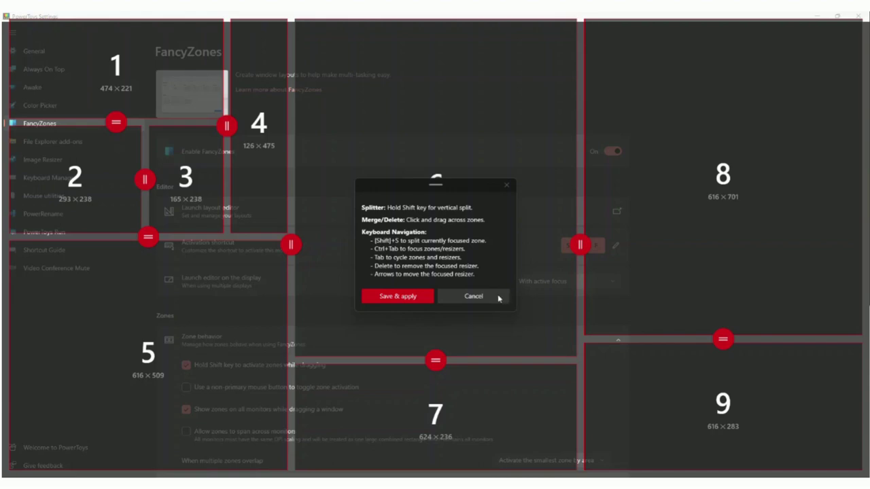
click(496, 297)
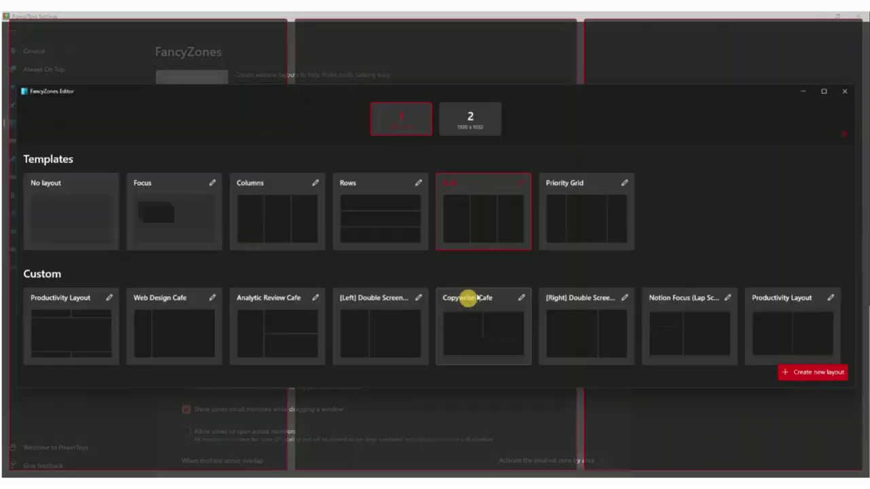
click(845, 91)
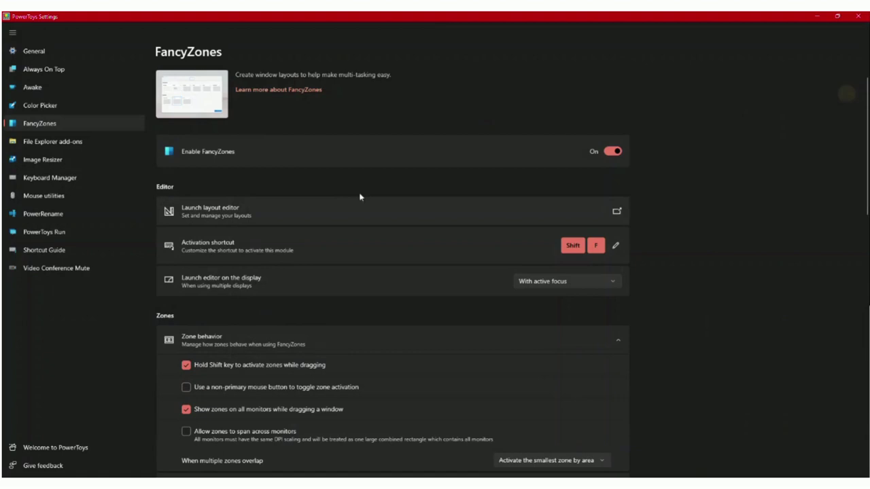
Open the File Explorer add-ons settings and enable the SVG (.svg) preview
click(79, 143)
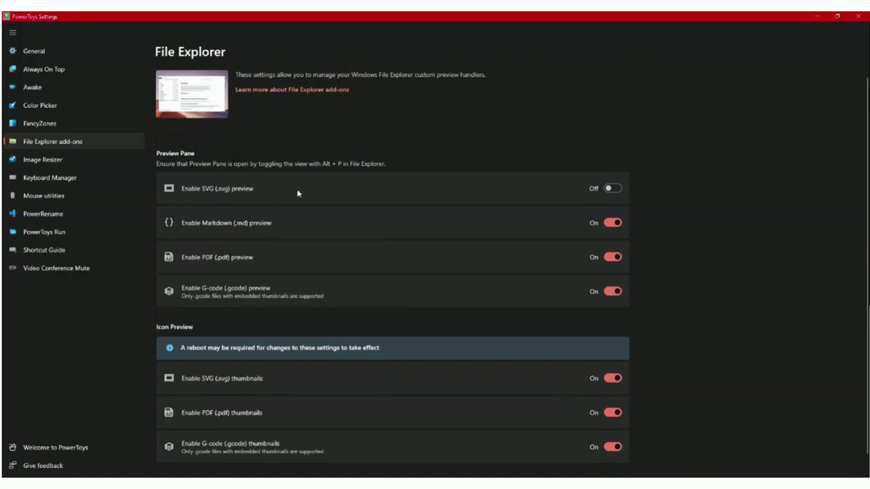
click(613, 188)
Switch to File Explorer, browse the thumbnails in the DSC - Brand Kit SVG folder, and return to the File Explorer add-ons settings
key(alt+Tab)
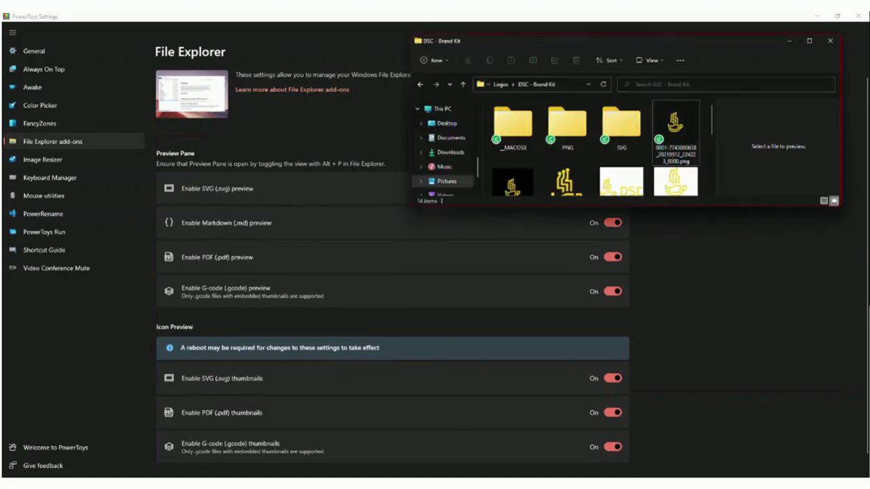
double_click(625, 138)
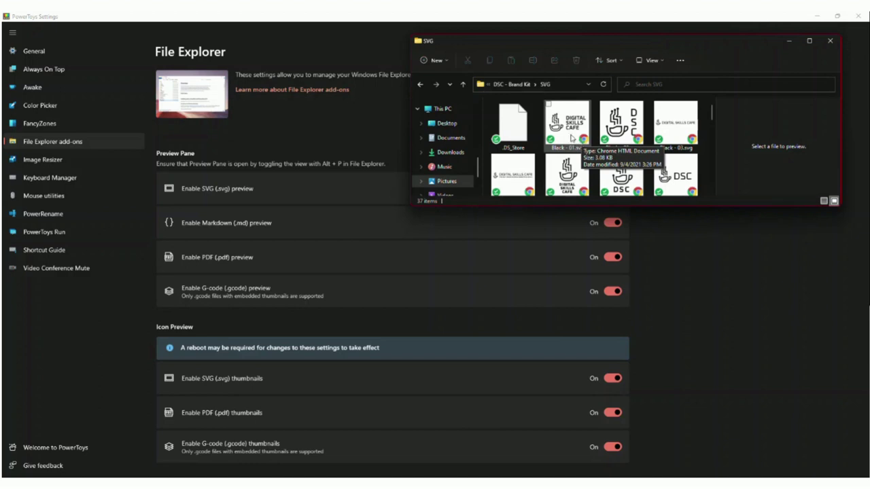
scroll(568, 138, down, 1)
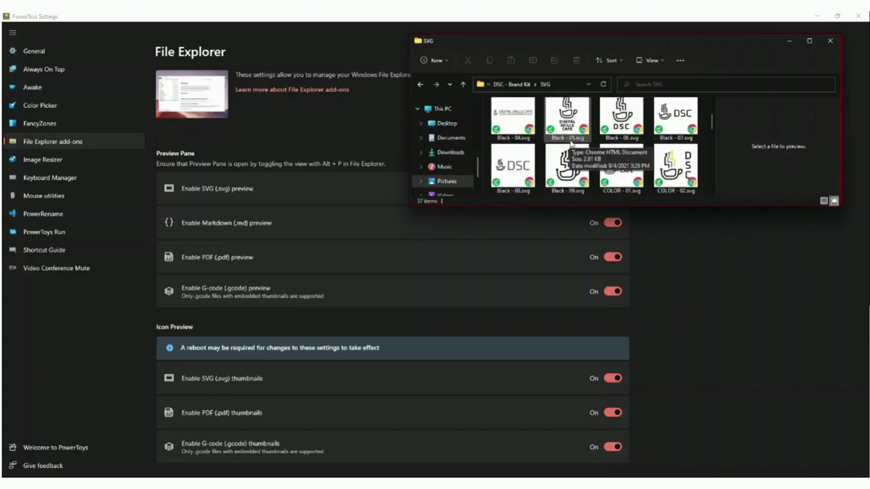
scroll(571, 143, up, 1)
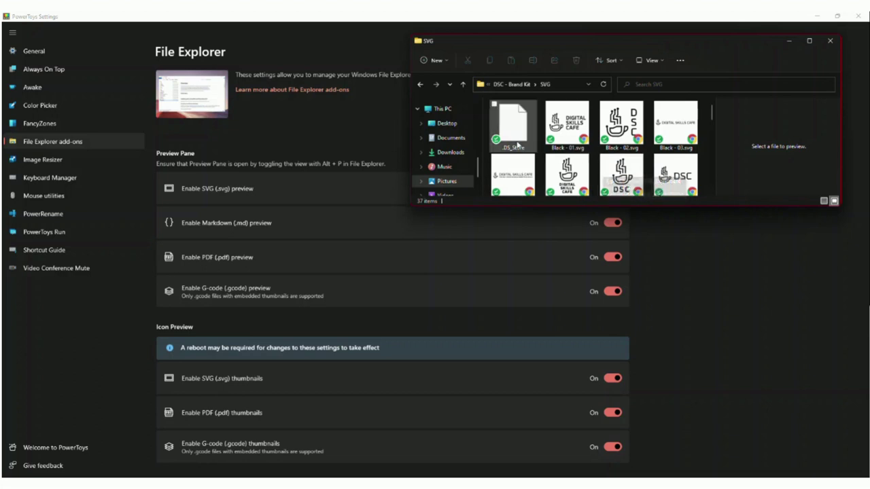
click(119, 306)
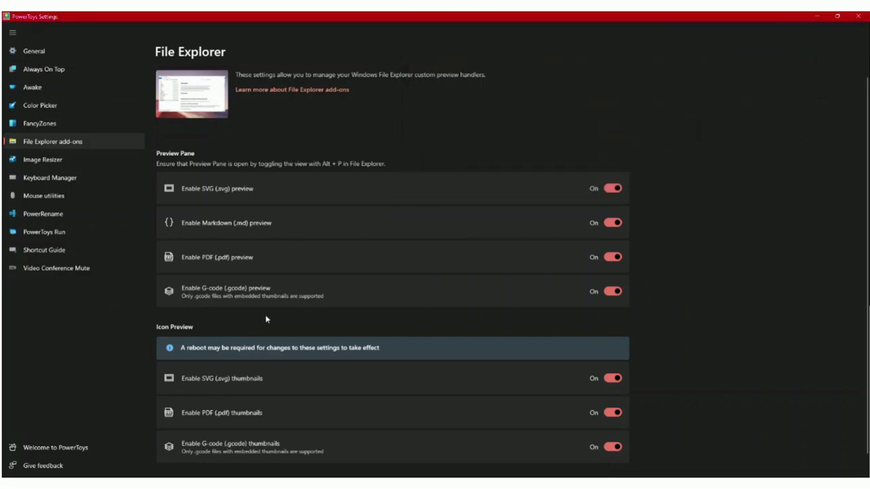
scroll(266, 318, down, 1)
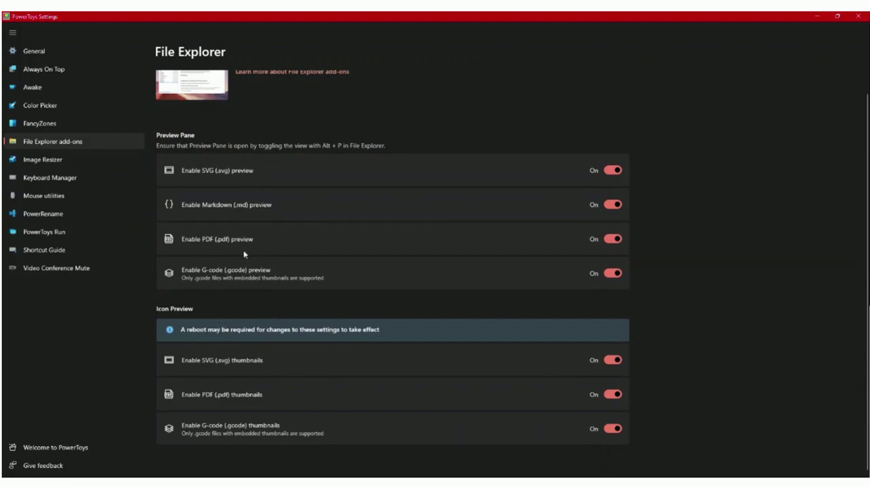
Open the Image Resizer settings and review the size presets, encoding and file options
click(43, 160)
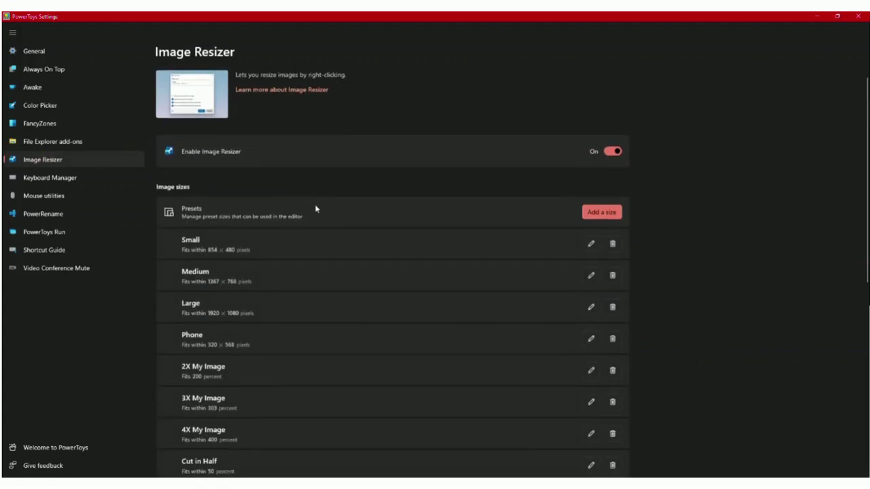
scroll(326, 221, down, 6)
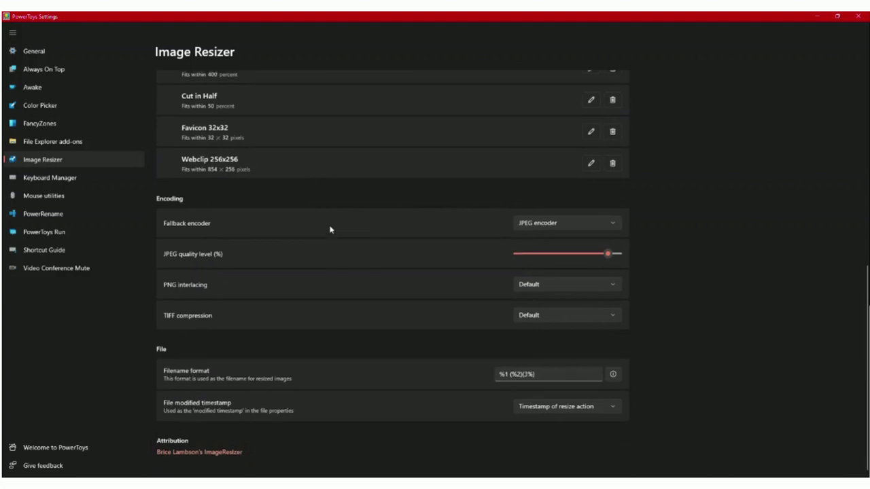
scroll(330, 233, up, 2)
scroll(332, 233, down, 2)
scroll(332, 232, up, 7)
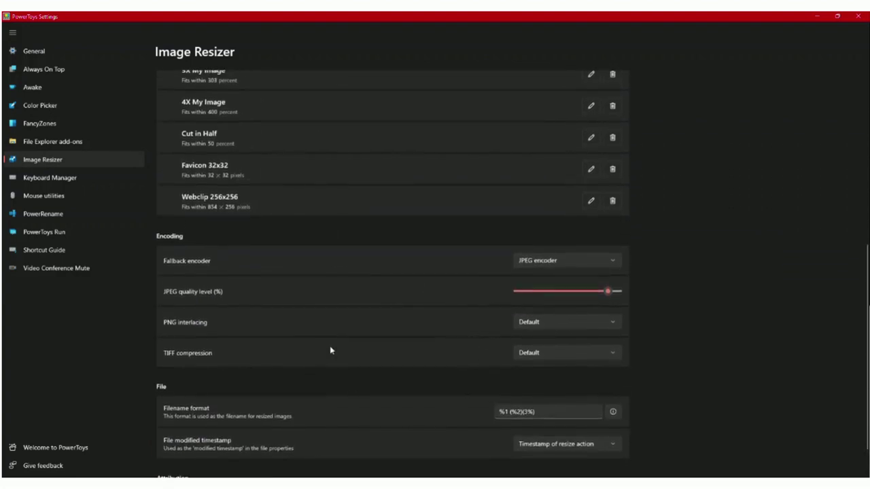
scroll(327, 299, up, 2)
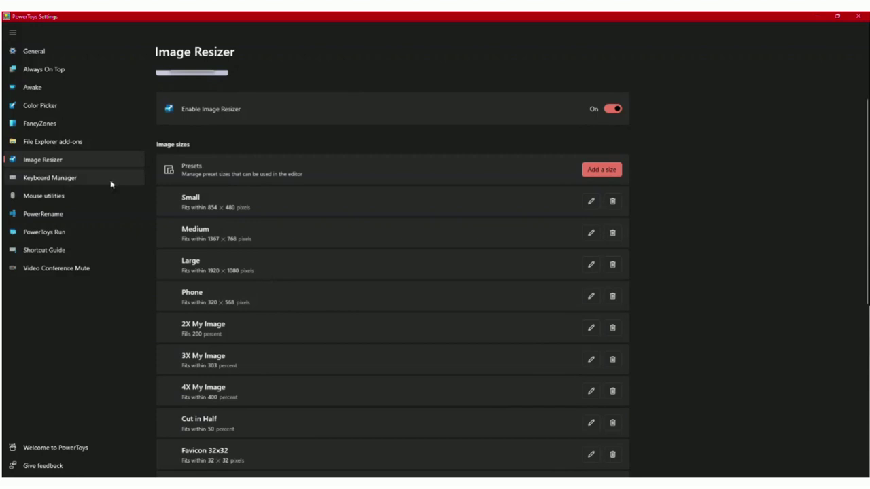
Open the Keyboard Manager settings and enable Keyboard Manager
click(82, 182)
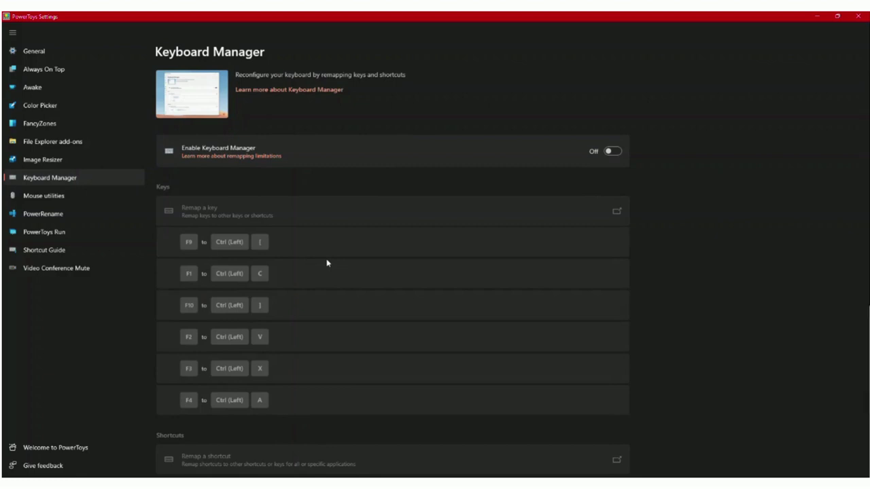
scroll(326, 264, down, 1)
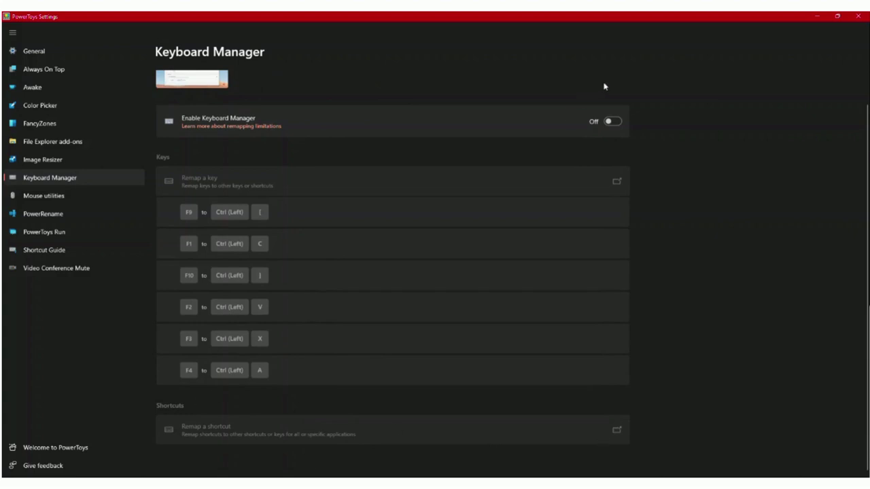
click(613, 121)
Try out a new shortcut remapping with F as the mapped-to key, then discard it and close the remapping window
click(620, 431)
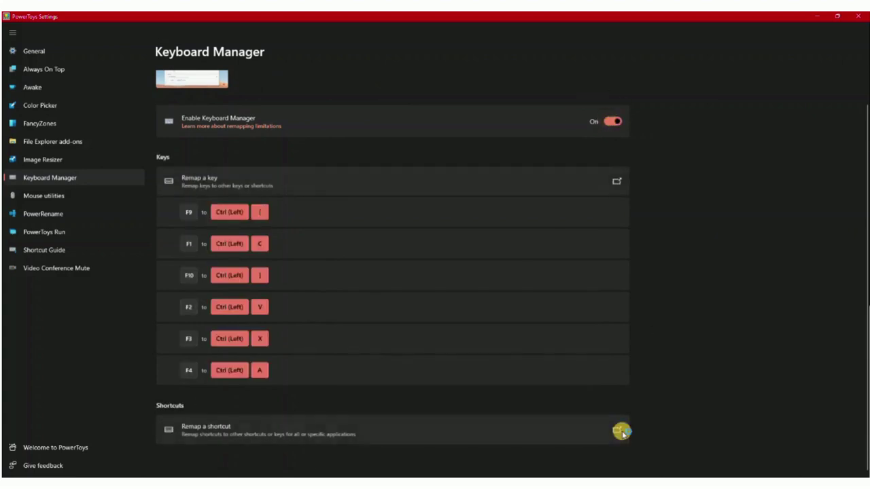
click(214, 222)
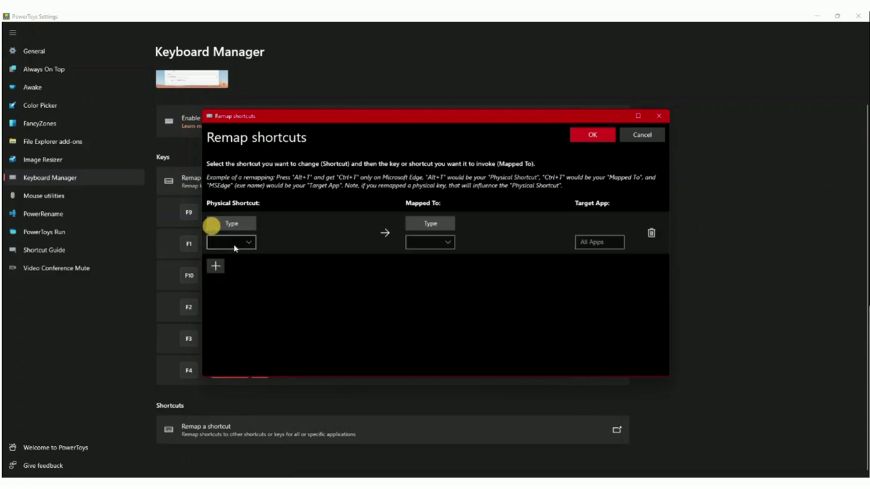
click(235, 245)
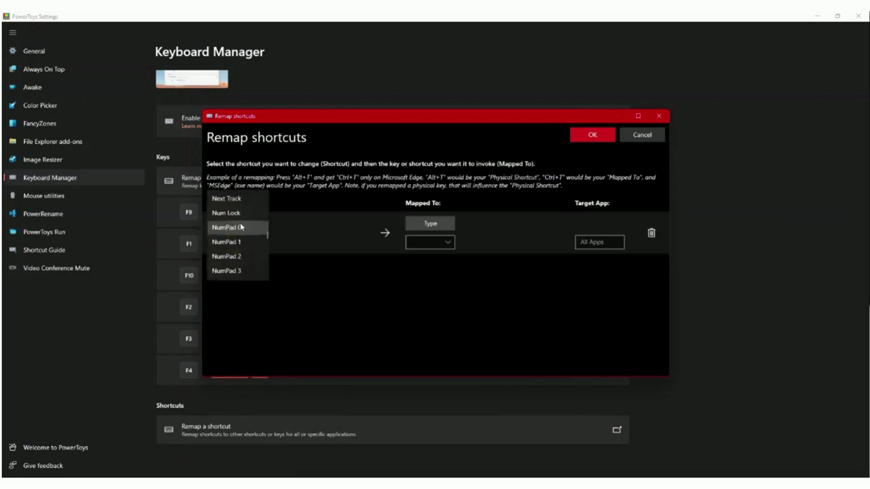
click(241, 228)
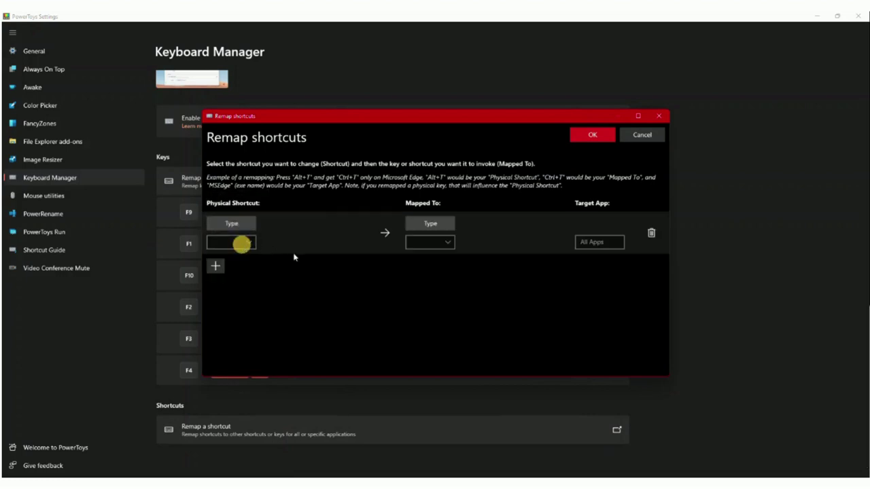
click(426, 227)
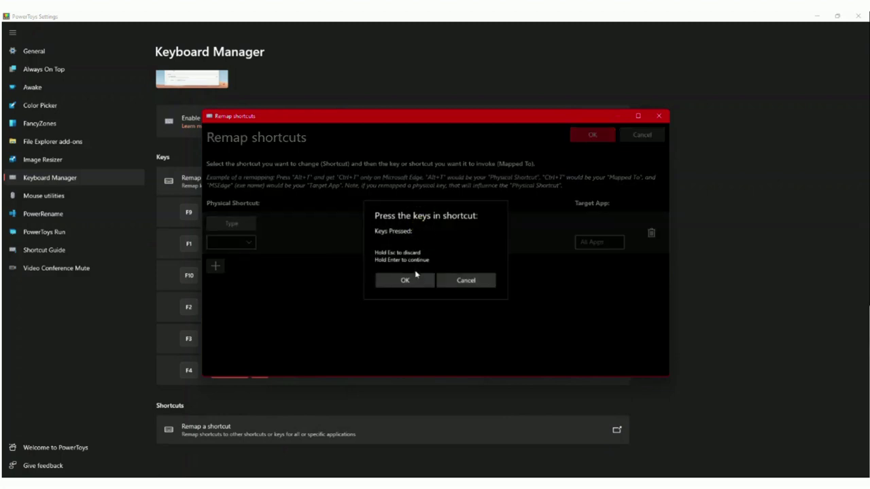
key(f)
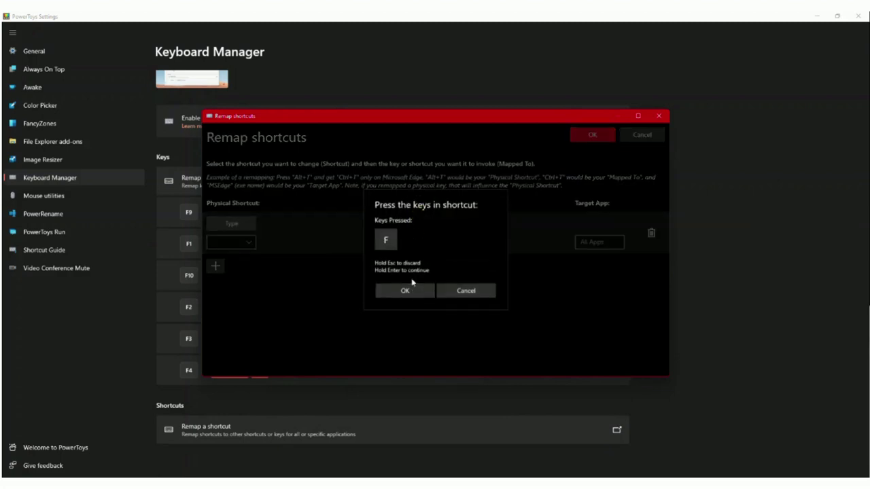
key(ctrl+o)
click(466, 291)
click(659, 115)
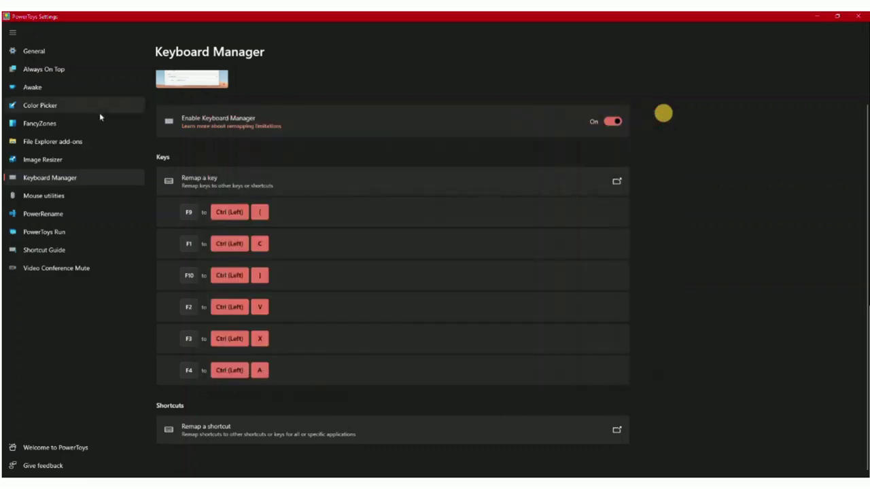
Open the Mouse utilities settings, demonstrate the click highlights, and expand the Mouse Highlighter appearance and behavior options
click(55, 198)
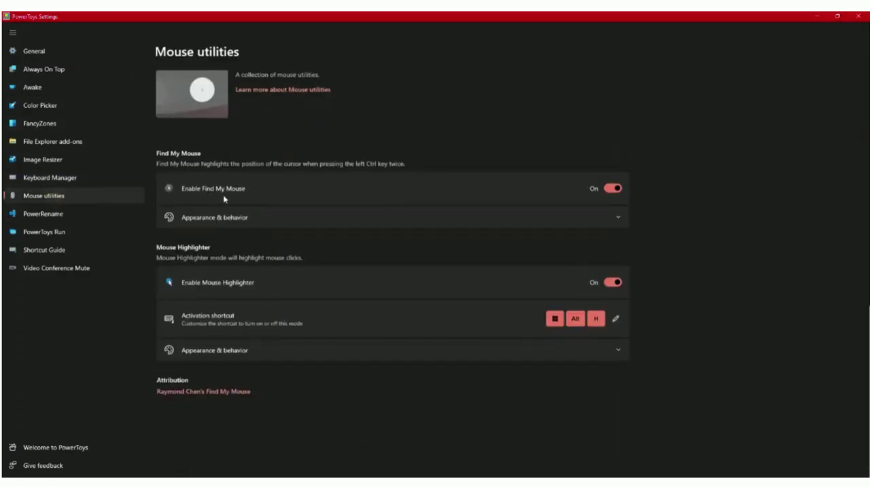
click(498, 133)
click(247, 100)
click(438, 136)
click(618, 351)
right_click(503, 122)
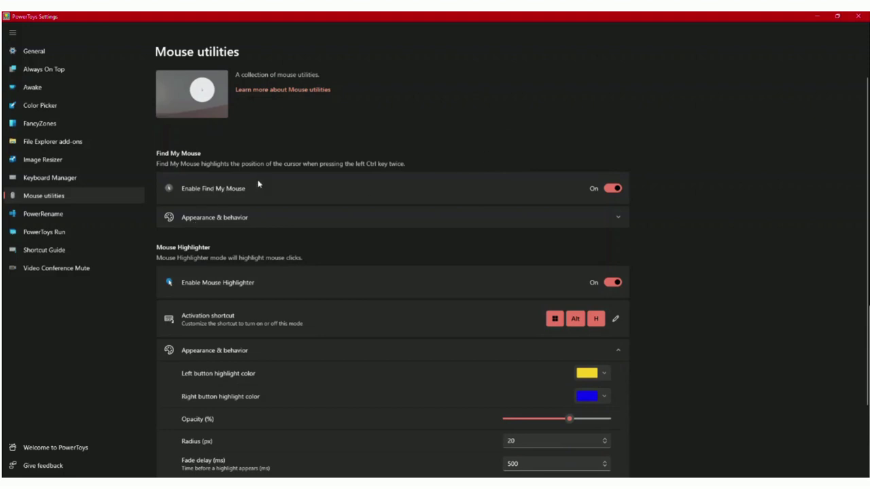
Trigger Find My Mouse to spotlight the cursor and look over the mouse utilities' settings
key(ctrl)
key(ctrl)
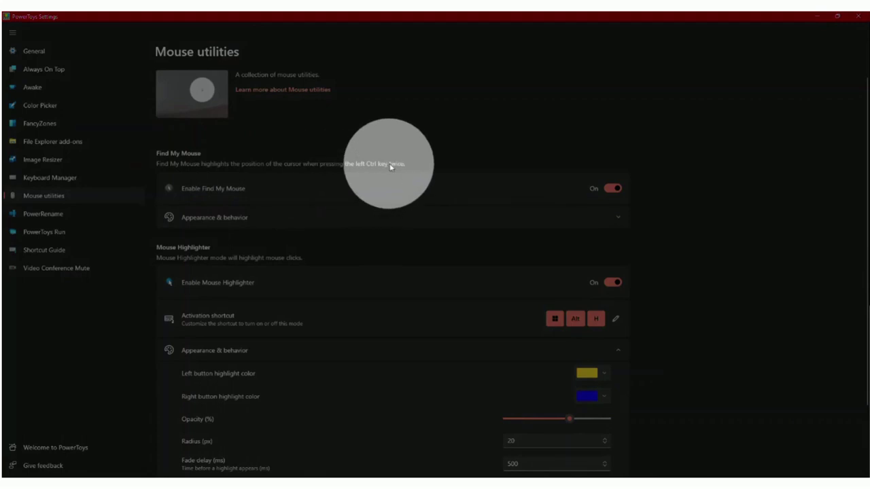
scroll(601, 177, down, 1)
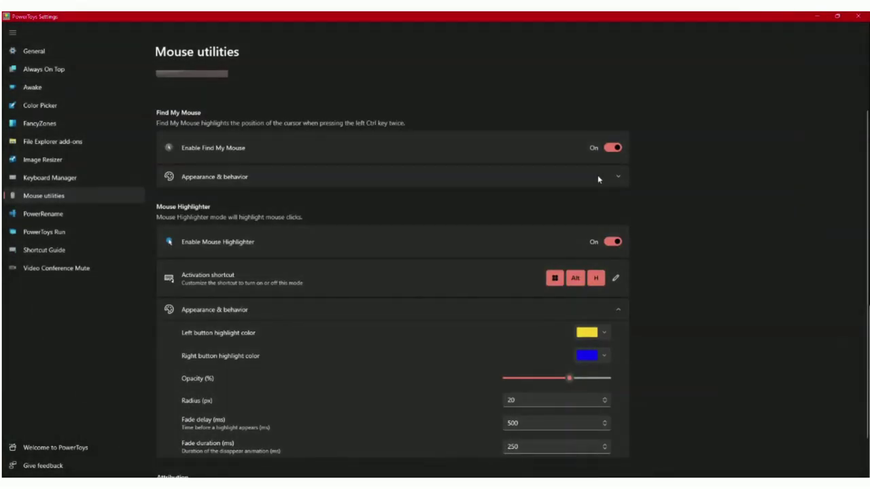
Expand the Find My Mouse appearance and behavior options, trigger the cursor spotlight and dismiss it
click(615, 178)
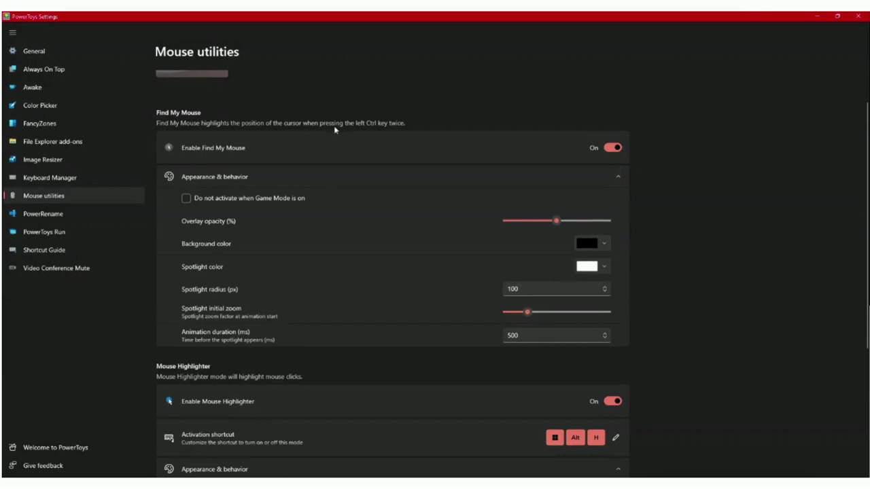
key(ctrl)
key(ctrl)
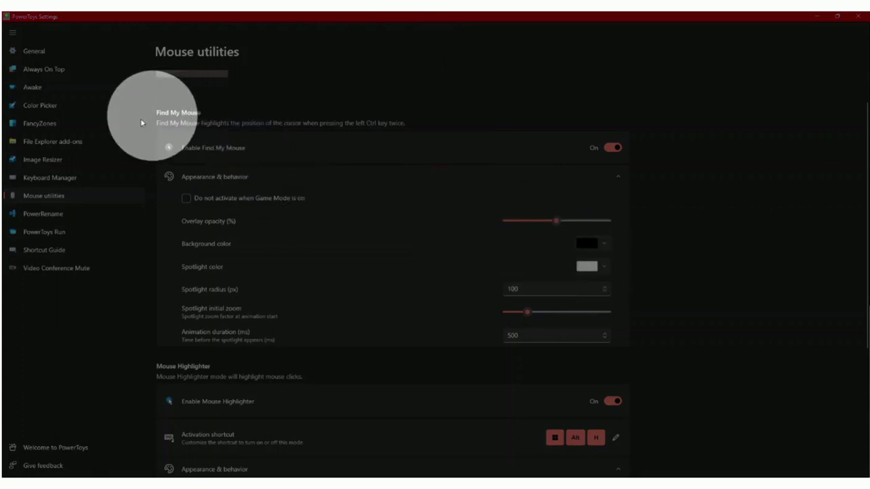
click(195, 120)
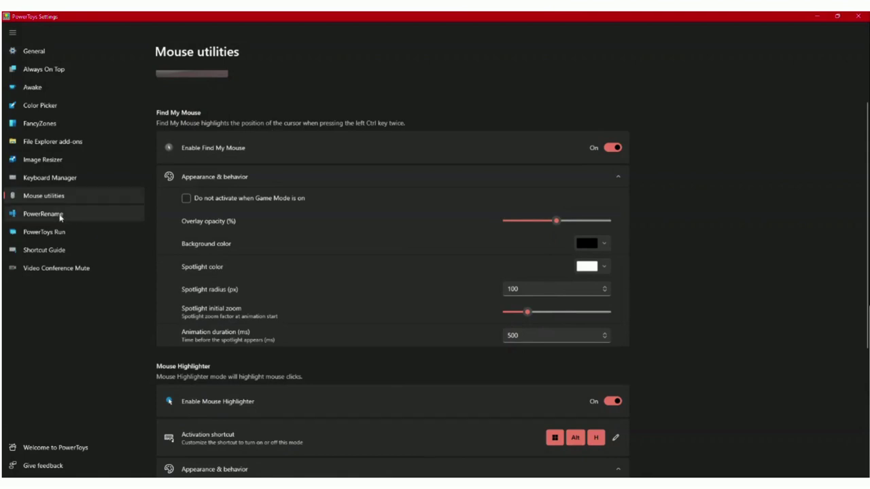
Look over the PowerRename settings and open the PowerToys Run settings
click(113, 213)
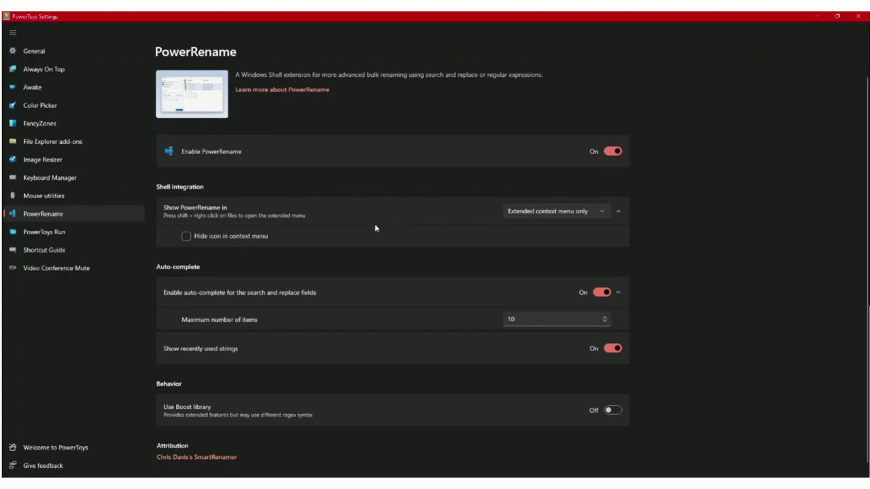
click(32, 232)
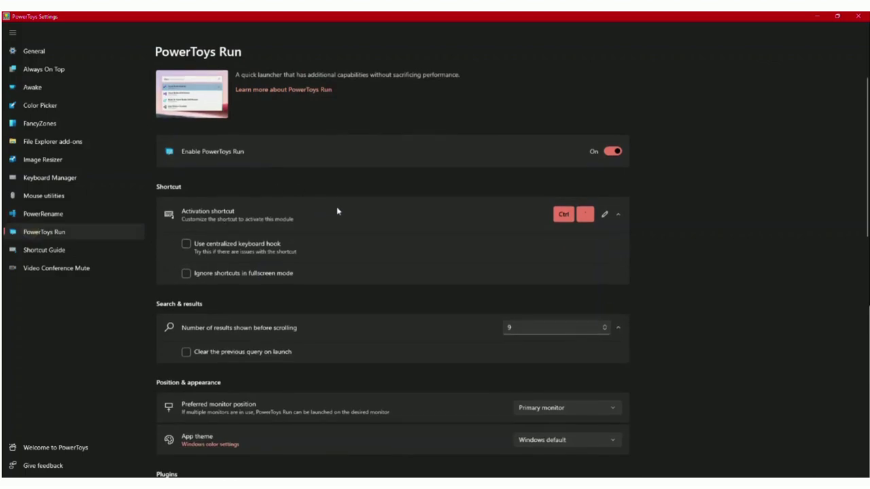
Bring up the PowerToys Run launcher, clear its previous query and close it
key(ctrl+space)
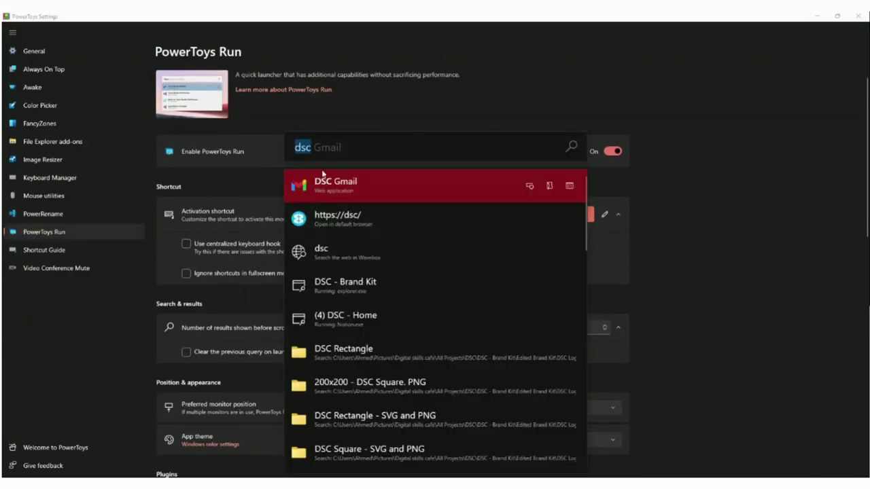
key(BackSpace)
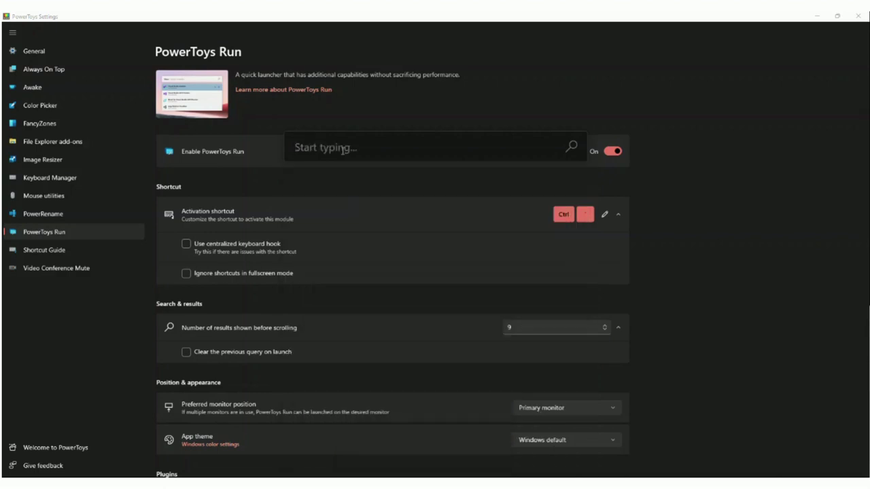
key(Escape)
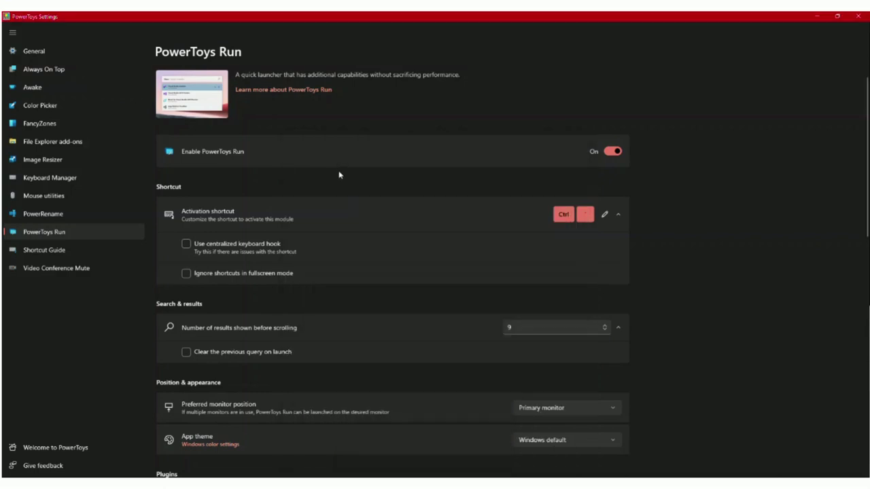
Search for "dsc" in the PowerToys Run launcher, look through the results and dismiss the launcher
key(ctrl+space)
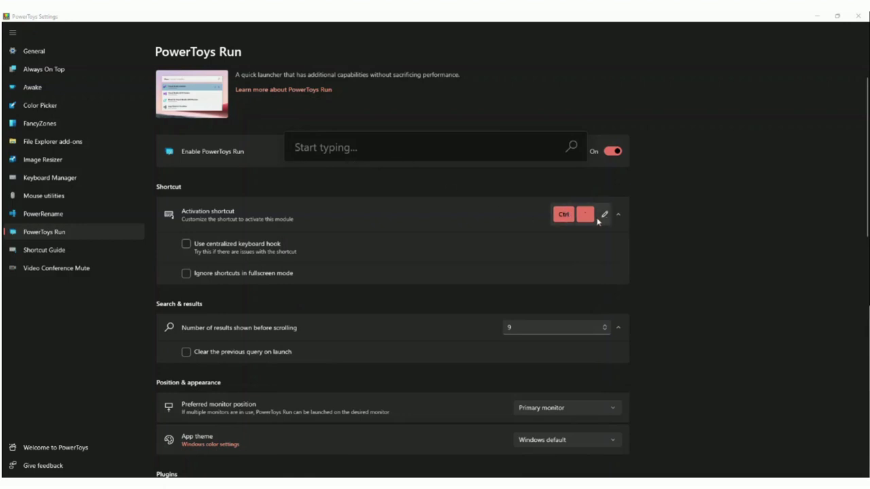
click(456, 148)
text(dsc)
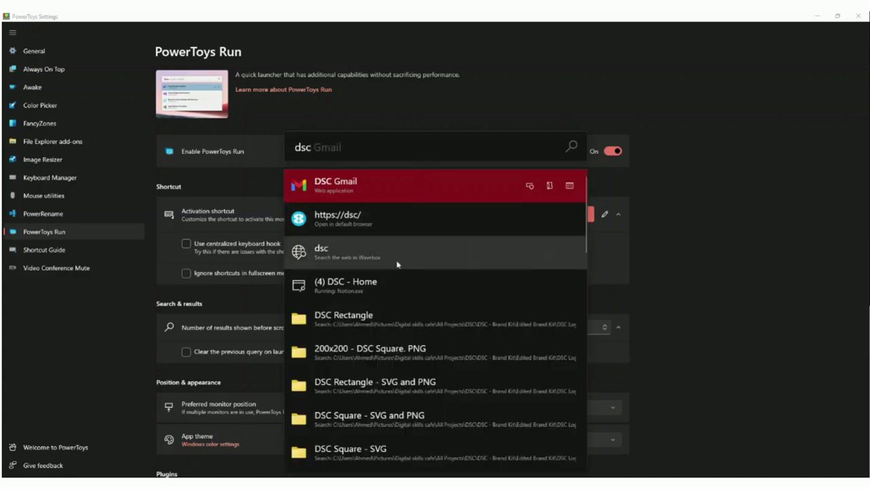
scroll(435, 324, down, 3)
scroll(485, 296, up, 2)
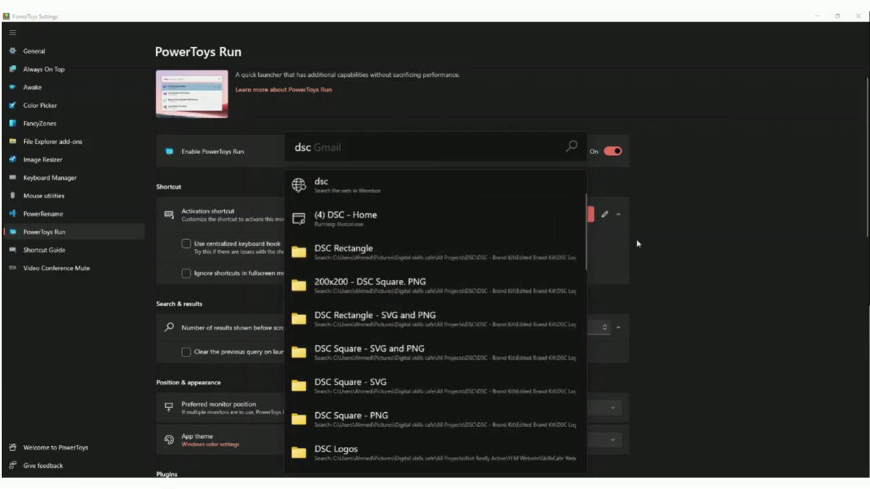
click(695, 202)
Enable the Calculator plugin for PowerToys Run, calculate 3+3 in the launcher and copy the result to the clipboard
scroll(625, 225, down, 5)
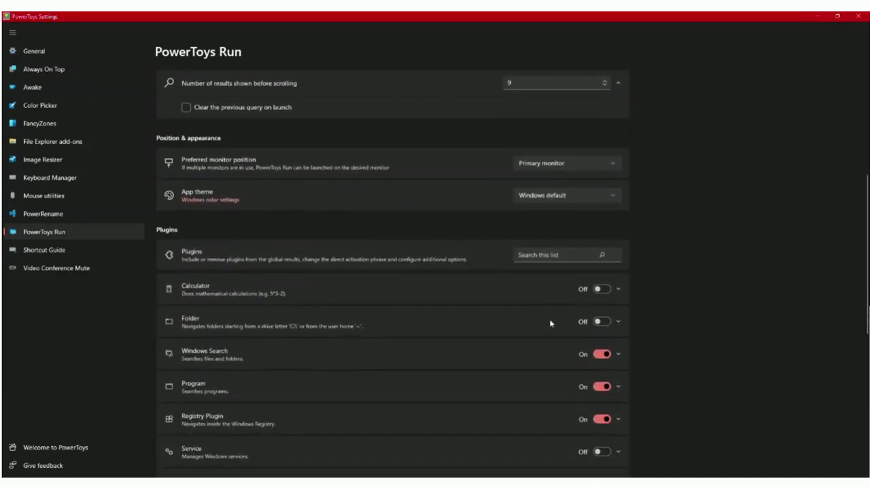
scroll(551, 324, down, 1)
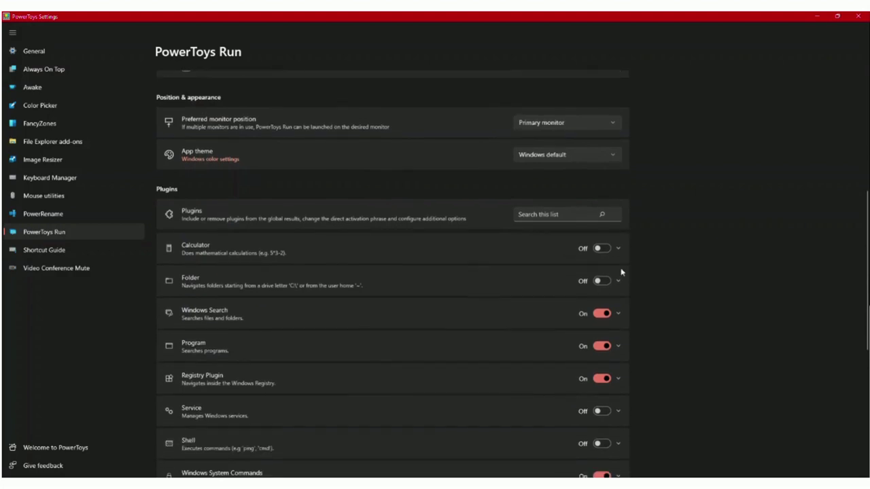
click(601, 249)
key(alt+space)
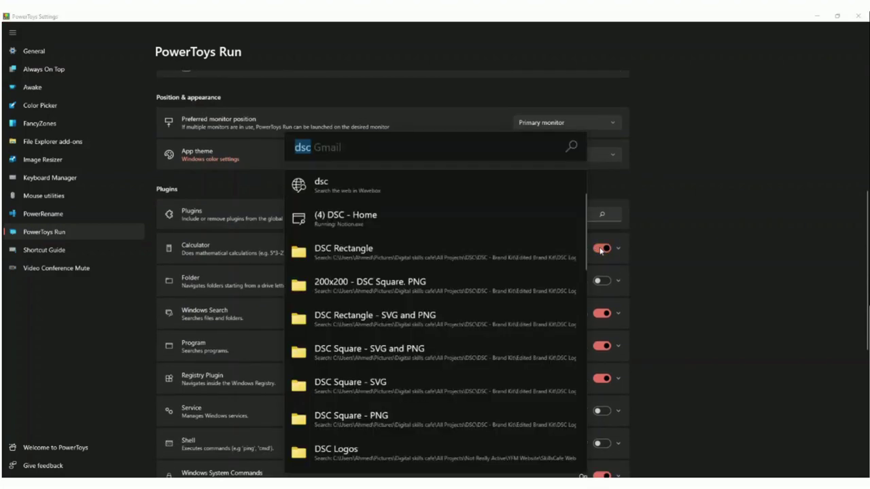
text(3+3)
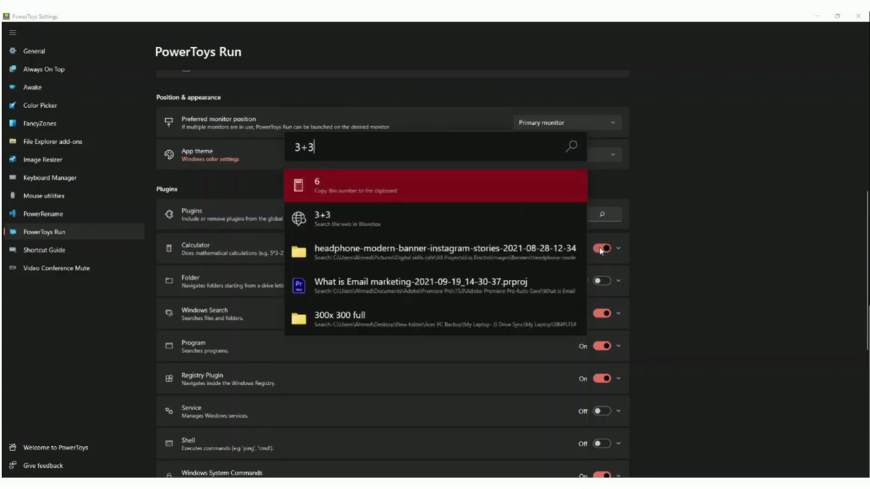
click(386, 192)
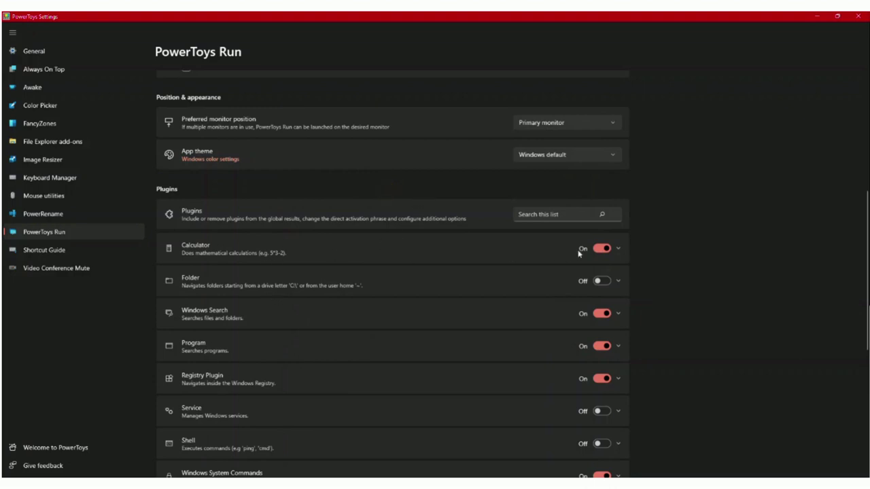
Open the Shortcut Guide settings
click(34, 250)
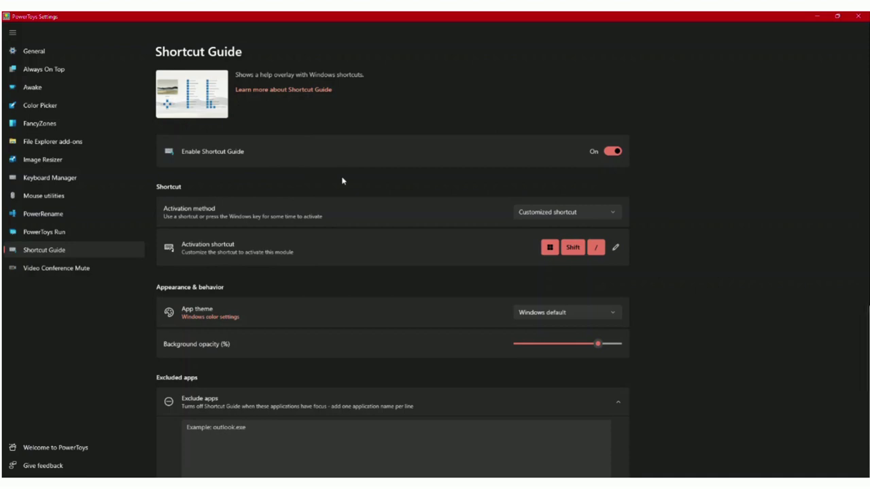
key(super)
text(file explorer)
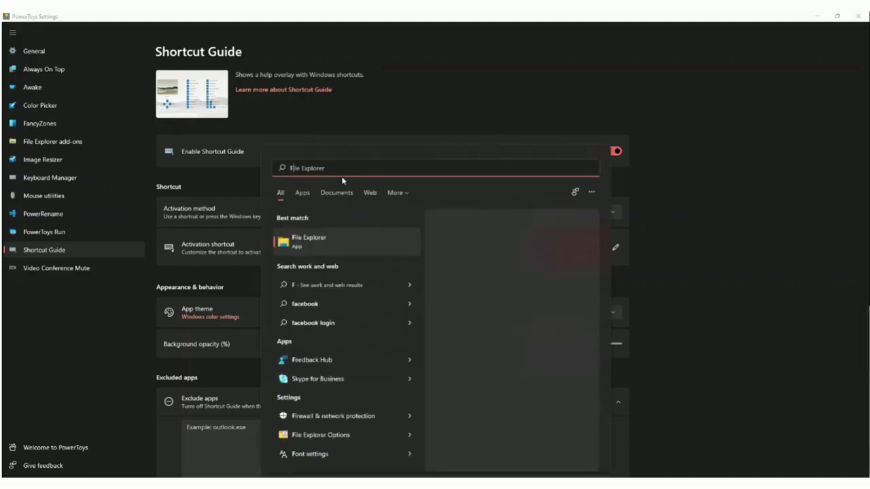
click(647, 181)
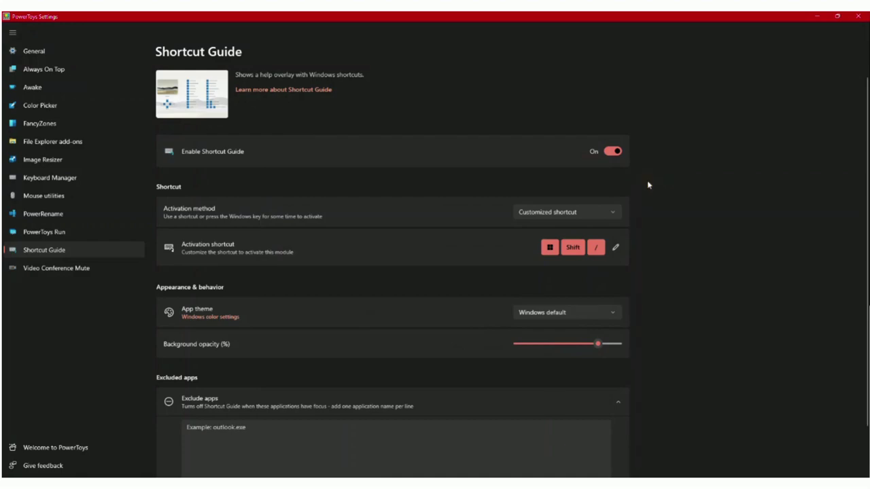
Display the Shortcut Guide overlay to examine the Windows shortcuts, and close it
key(super+shift+slash)
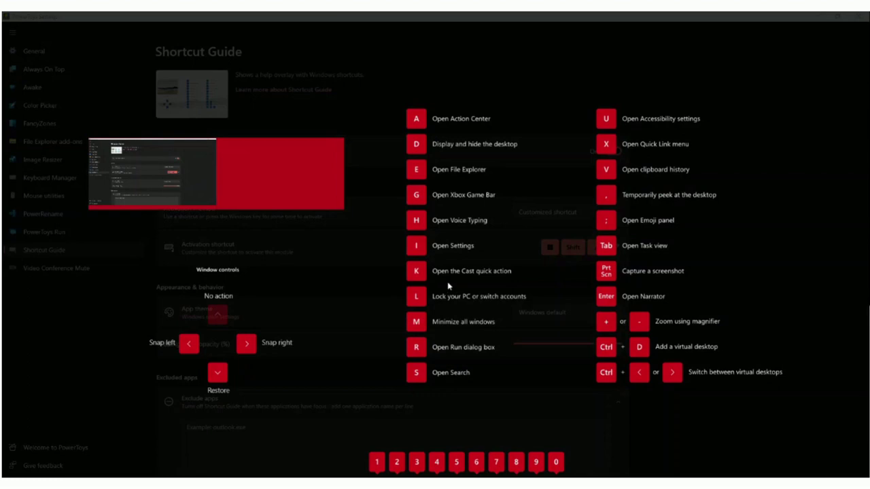
key(Escape)
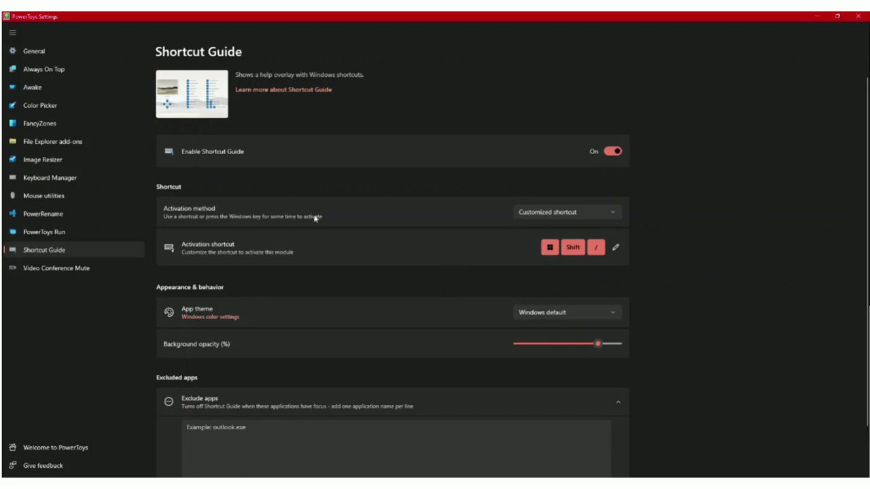
Open the Video Conference Mute settings and look over the shortcut, microphone, camera and toolbar options
click(39, 264)
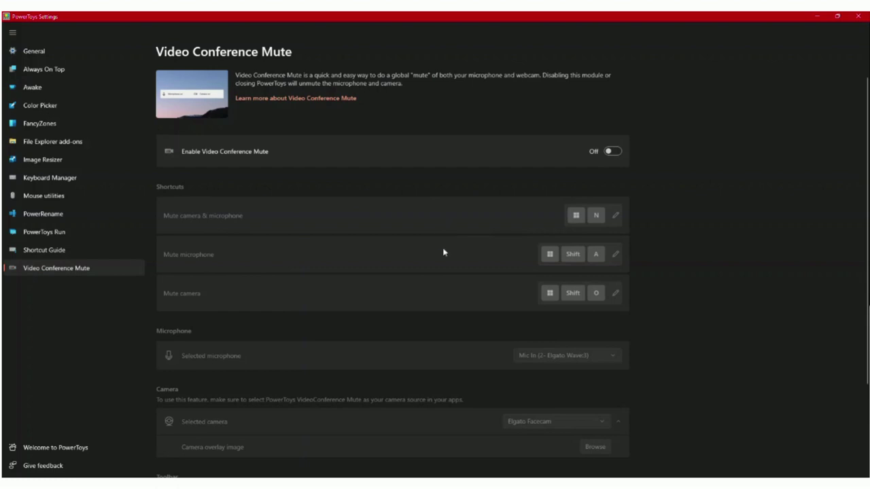
scroll(443, 252, down, 3)
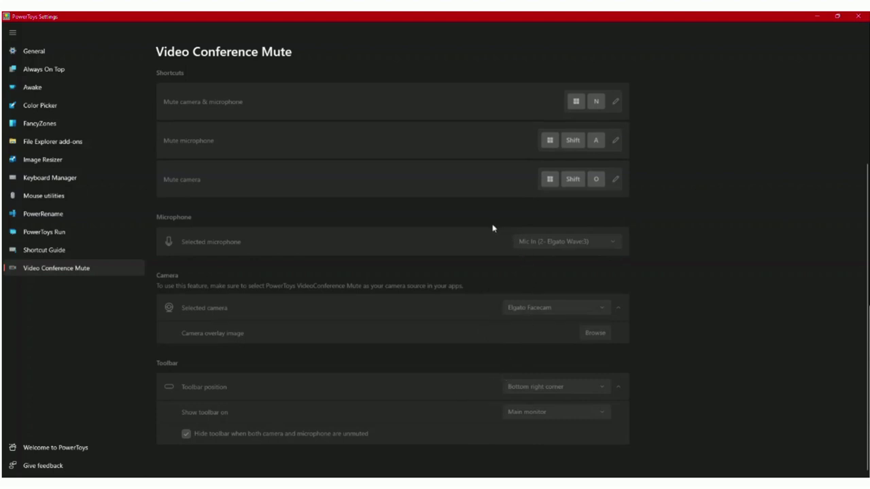
scroll(493, 227, up, 2)
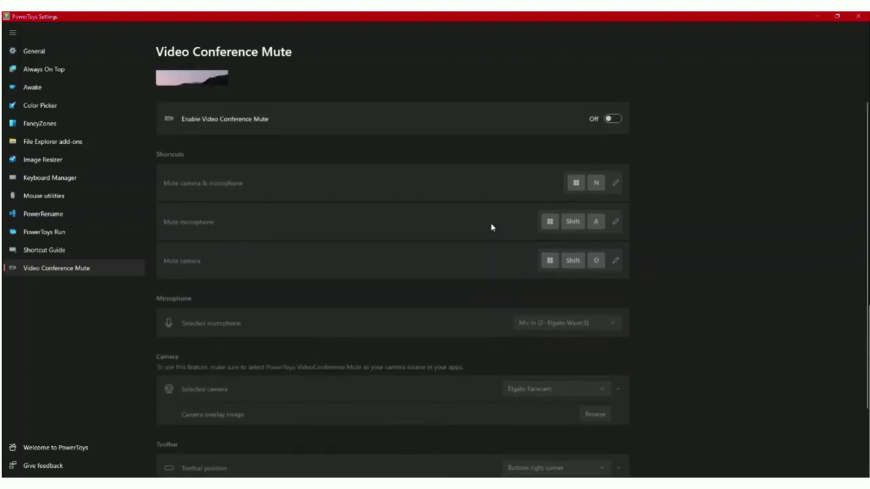